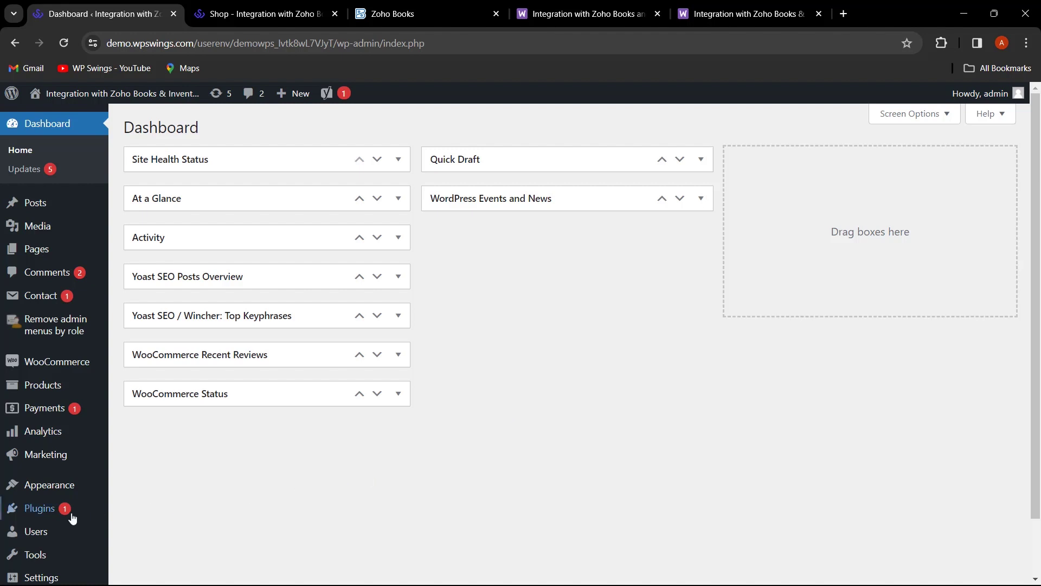
- Open the page for adding new plugins and view the Woo product page for Integration with Zoho Books & Inventory
mouse_move(74, 517)
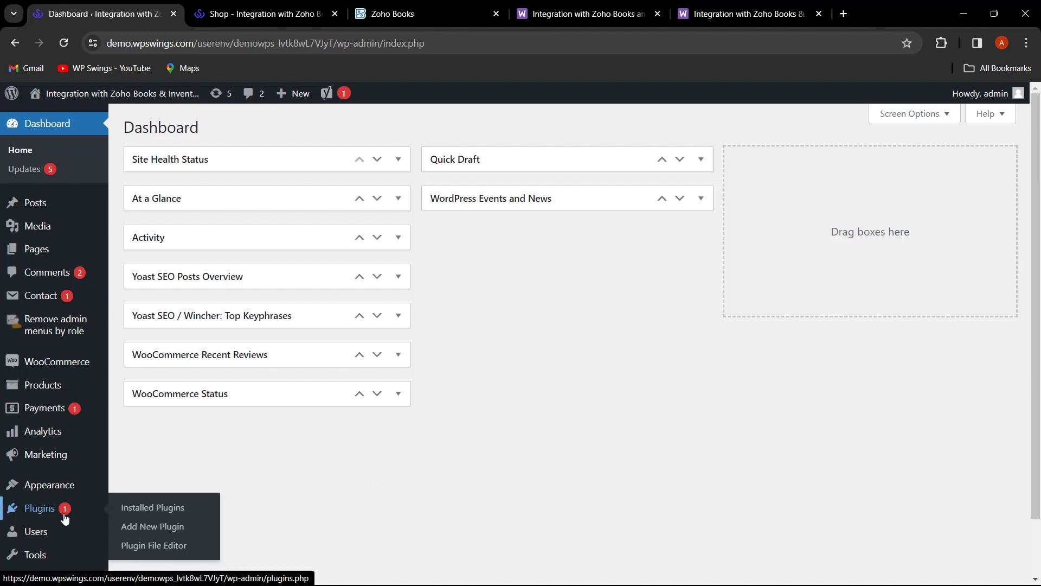
click(167, 527)
key(ctrl+4)
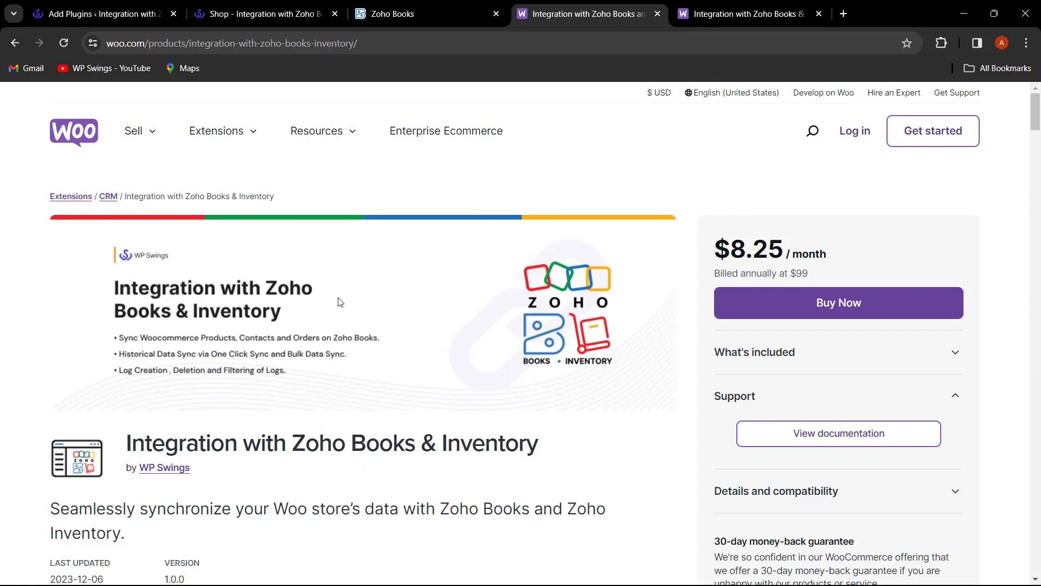
click(112, 10)
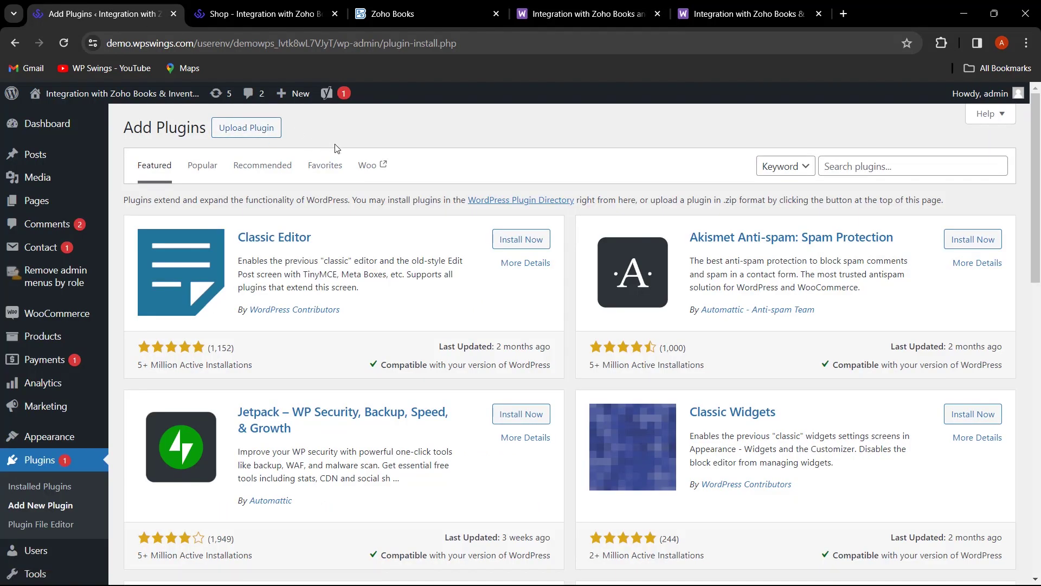
- Open the settings of the installed Integration with Zoho Books & Inventory plugin
click(64, 488)
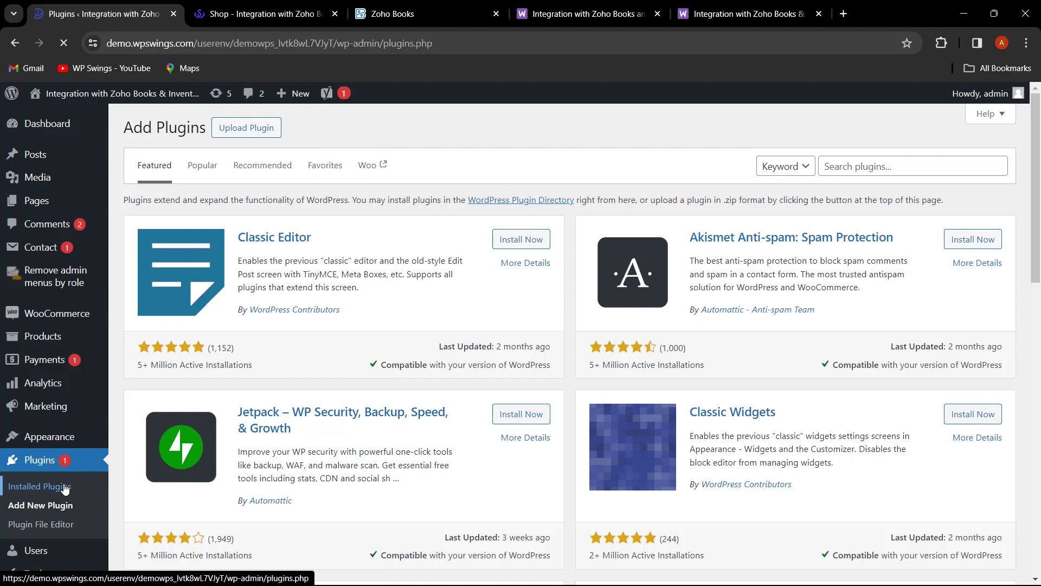
scroll(220, 318, down, 1)
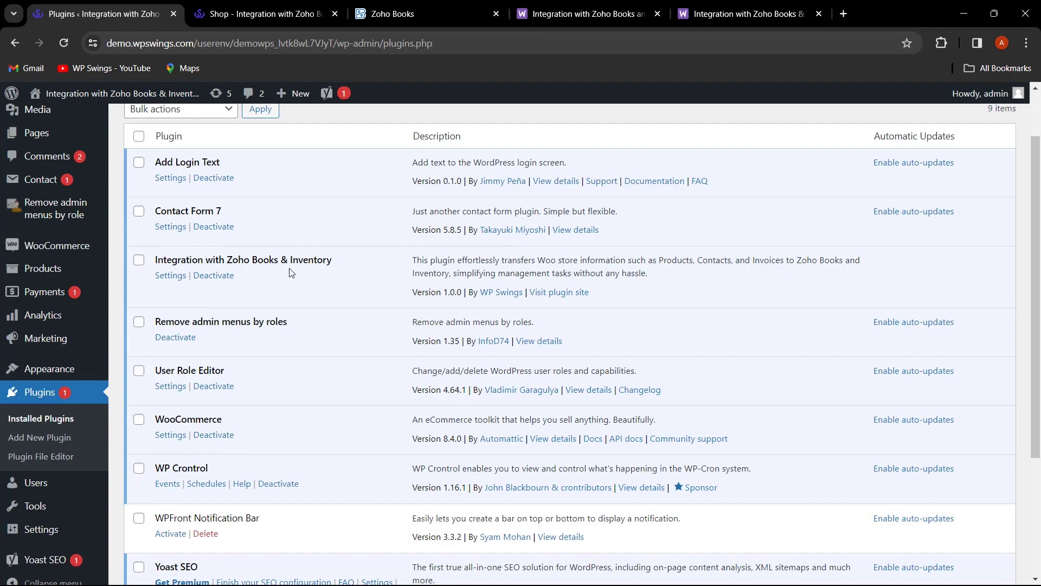
click(171, 276)
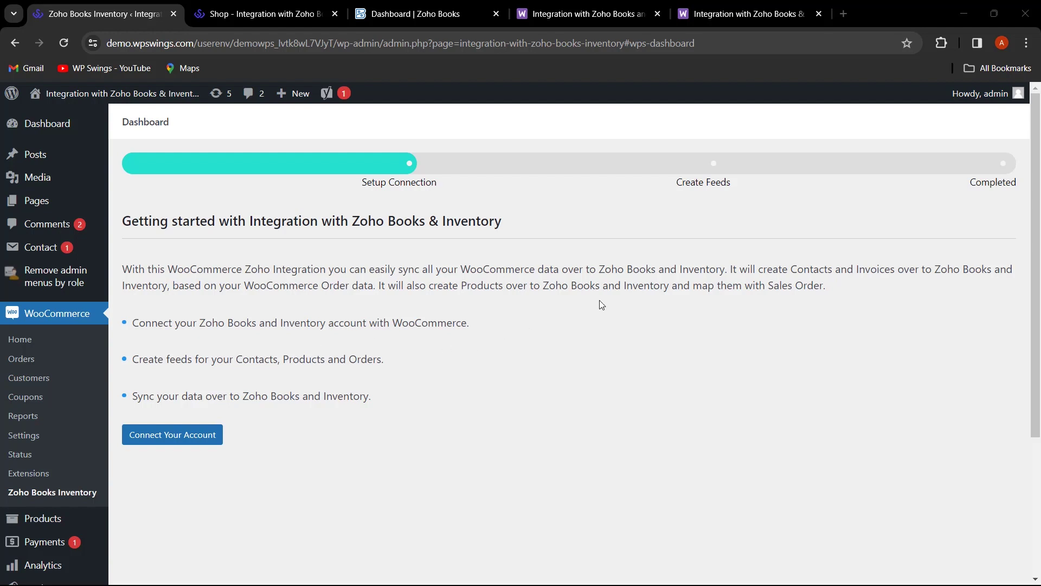
- Check the open Zoho Books account and start connecting it in the plugin's setup
click(441, 13)
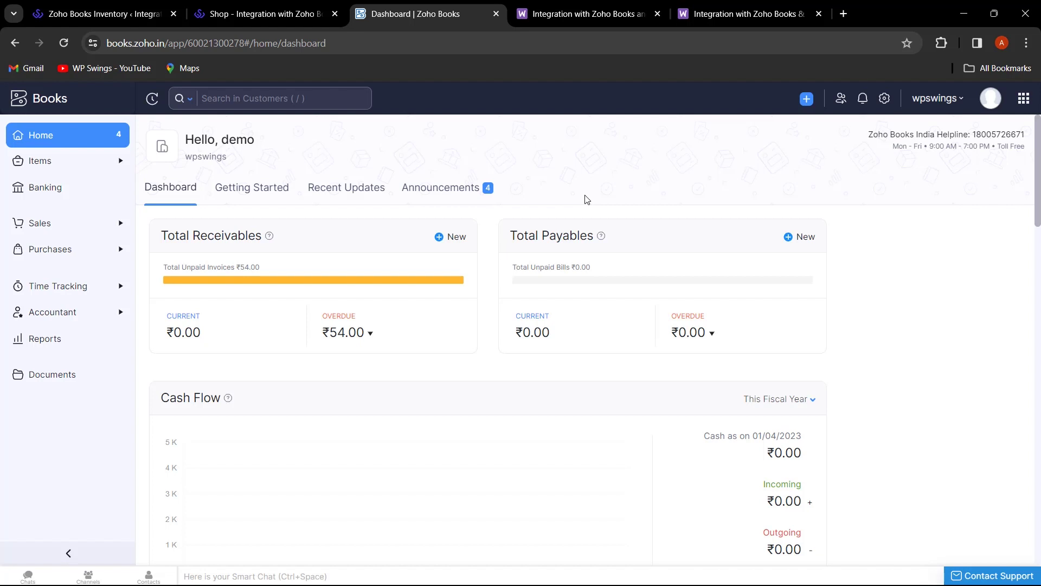
click(108, 14)
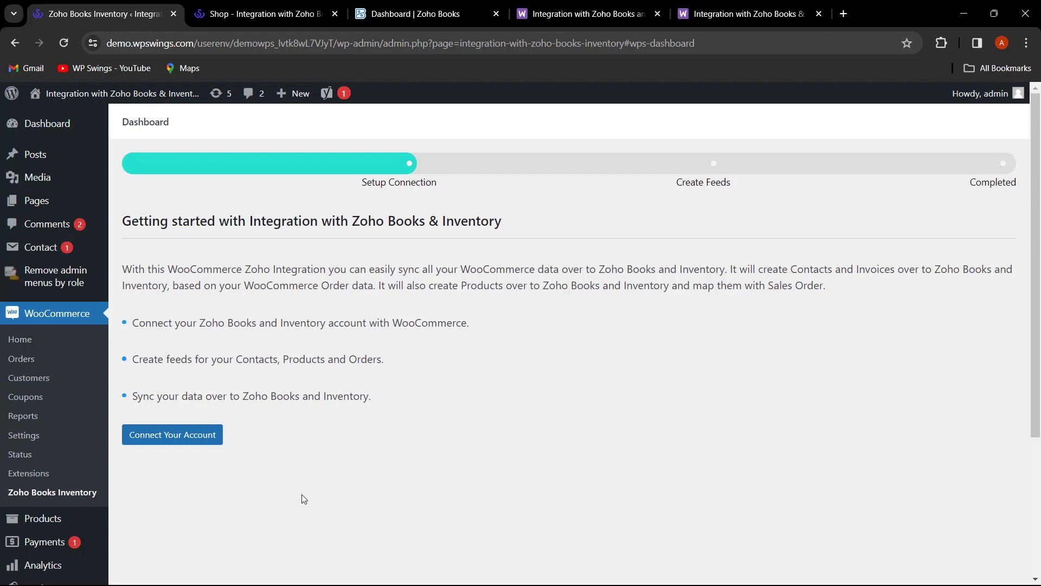
click(199, 441)
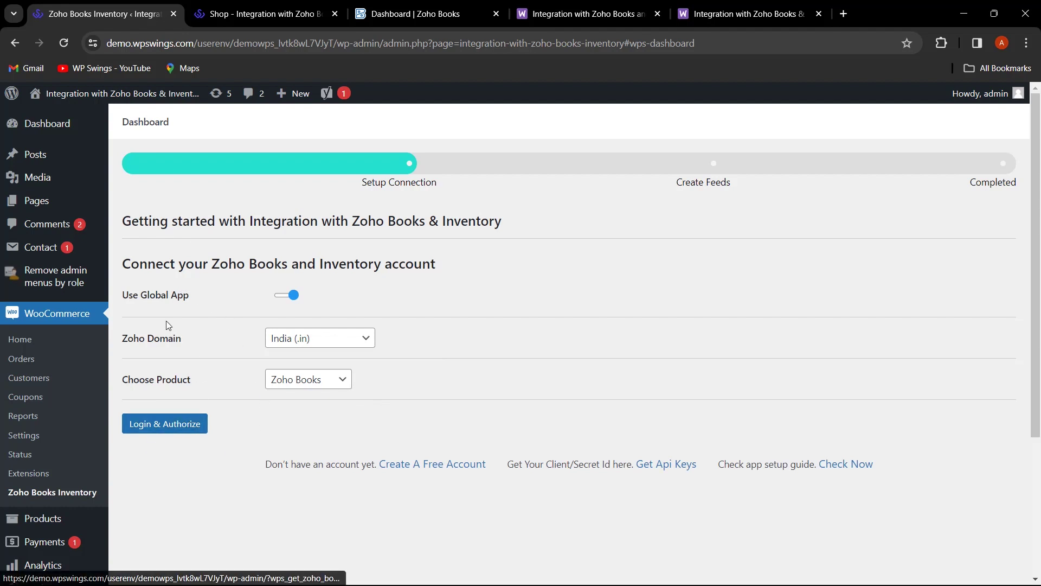
- Turn off Use Global App to view the Client ID and Secret ID fields, and turn it back on
click(285, 297)
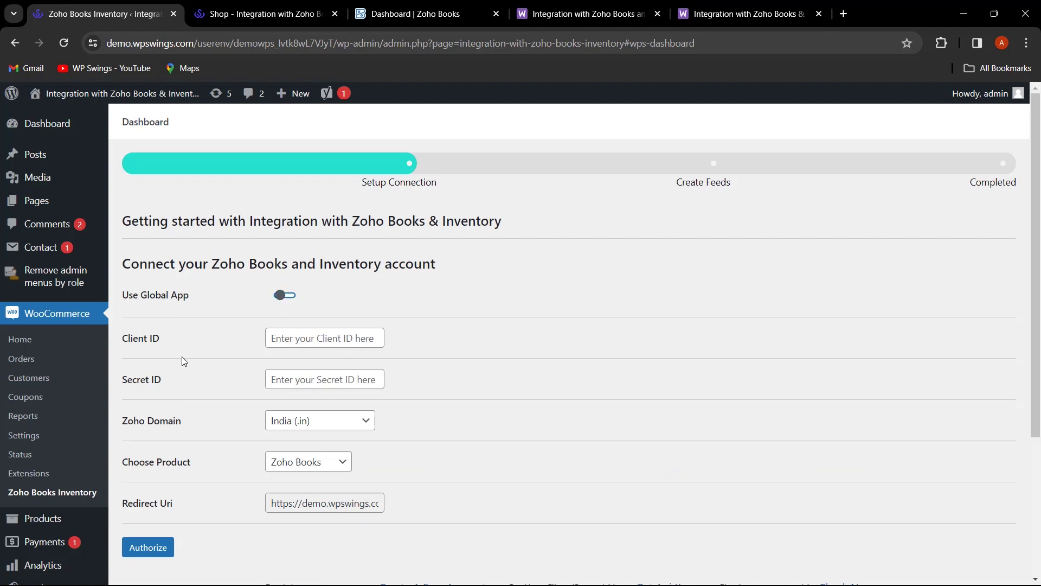
click(286, 295)
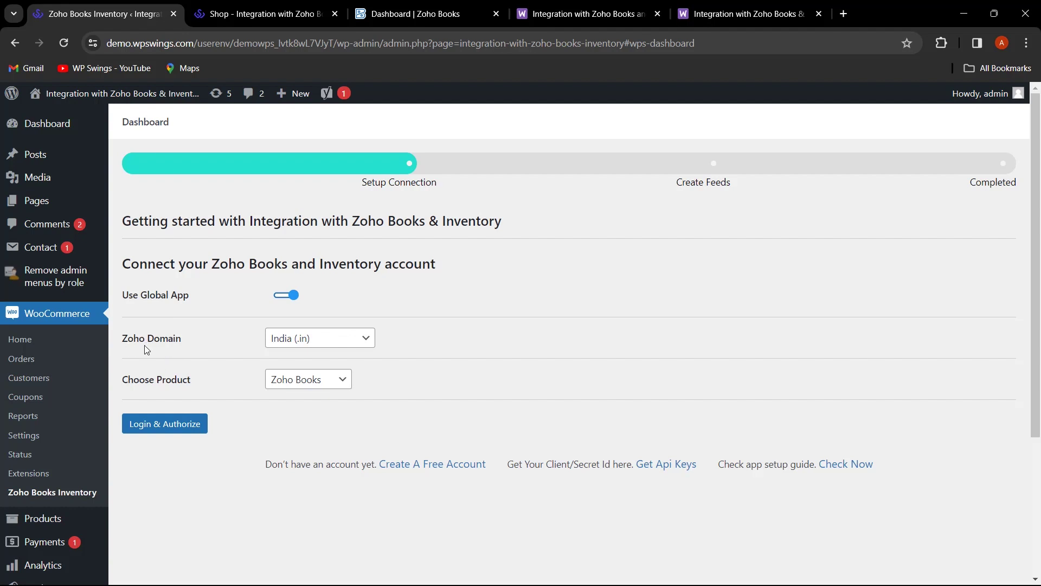
- Check the Zoho account's domain, keep India (.in) as Zoho Domain and Zoho Books as product, and authorize the connection
click(431, 13)
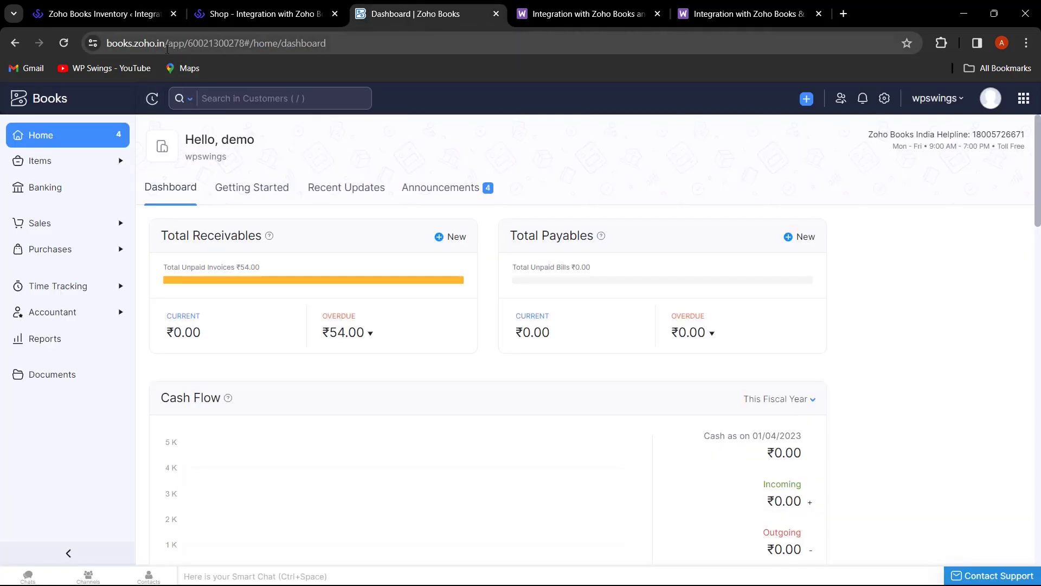
click(125, 13)
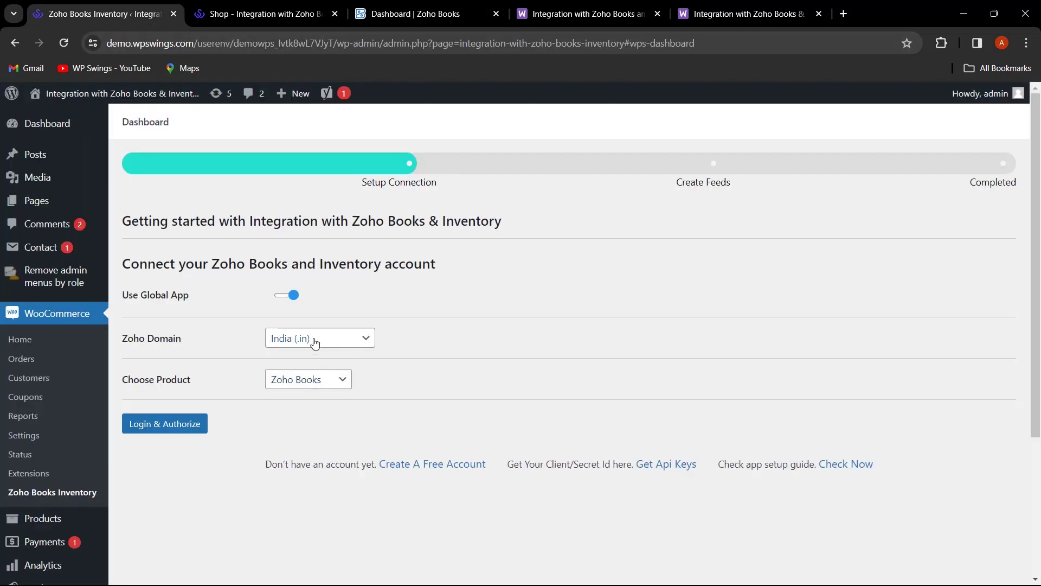
click(342, 346)
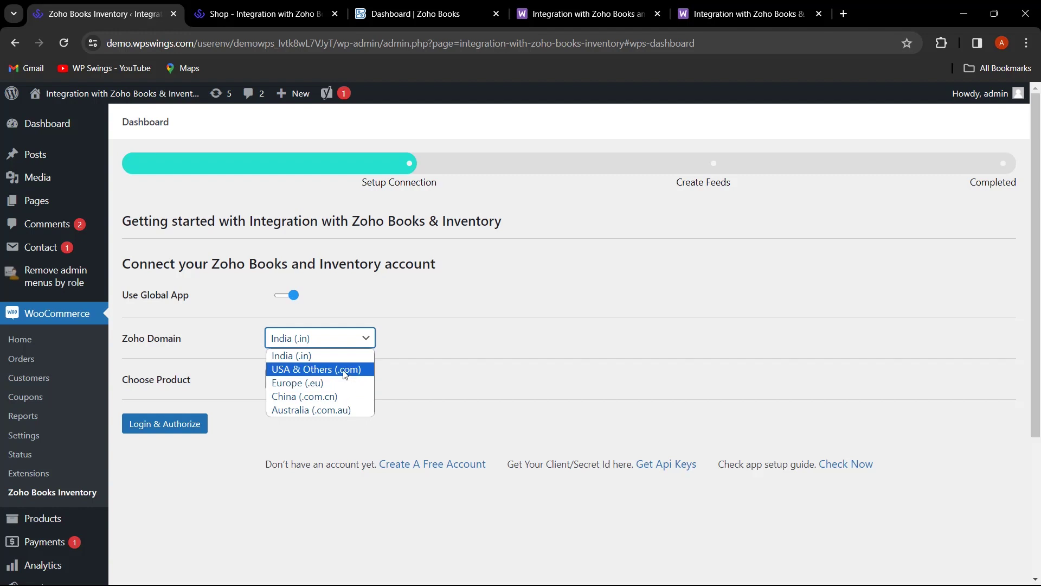
click(239, 509)
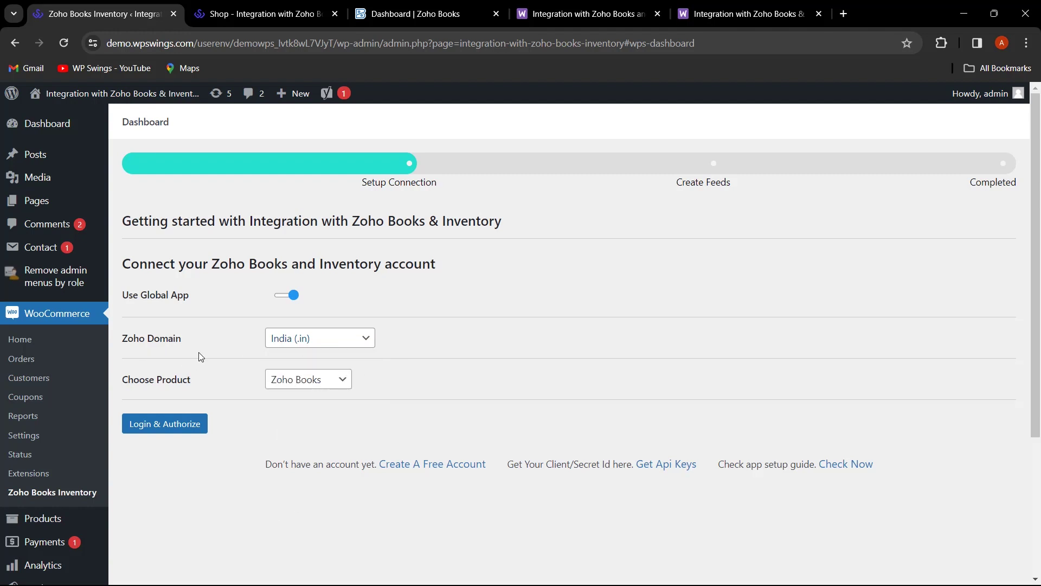
click(301, 380)
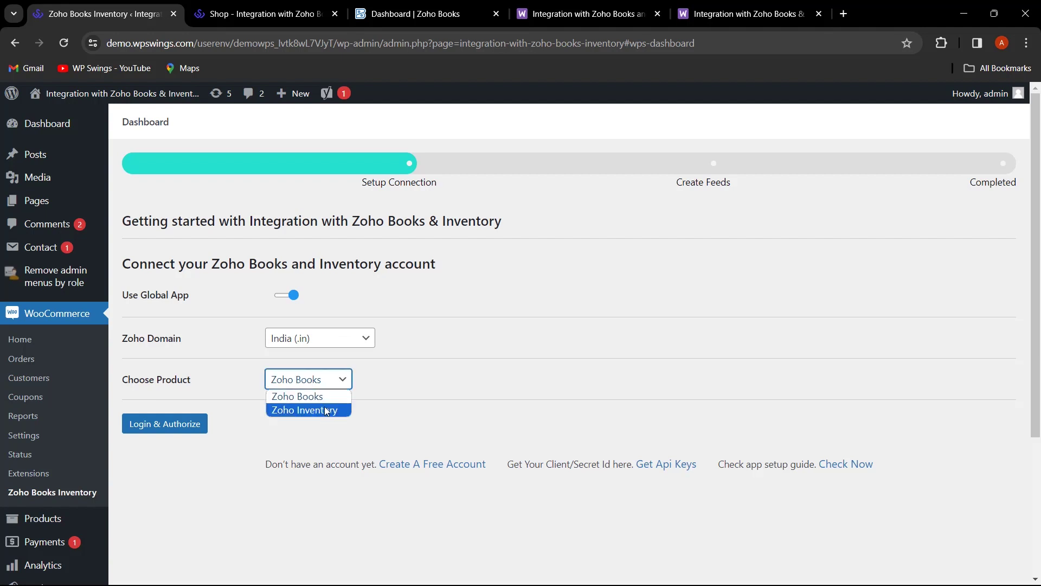
click(327, 401)
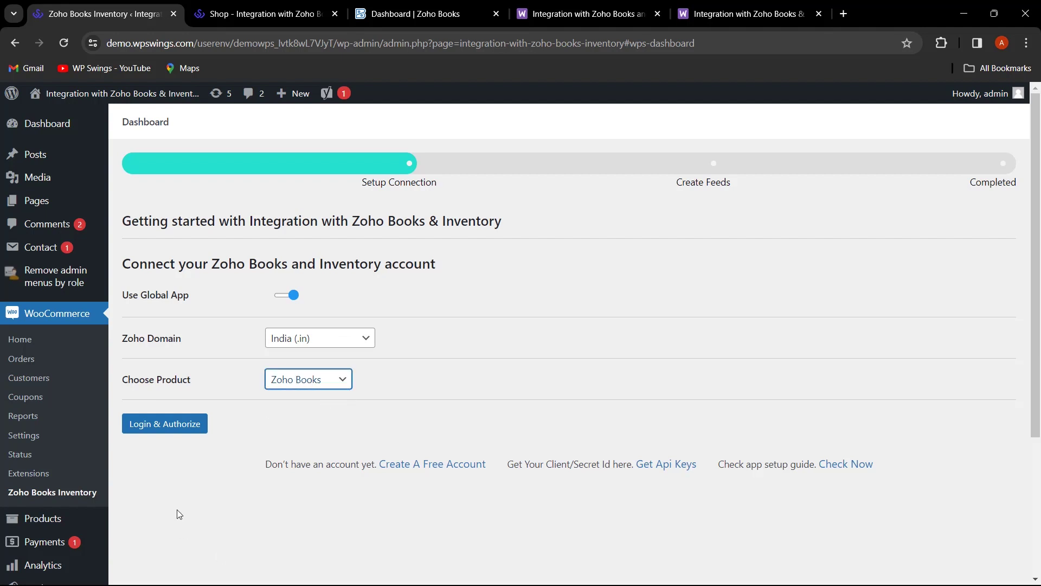
click(176, 425)
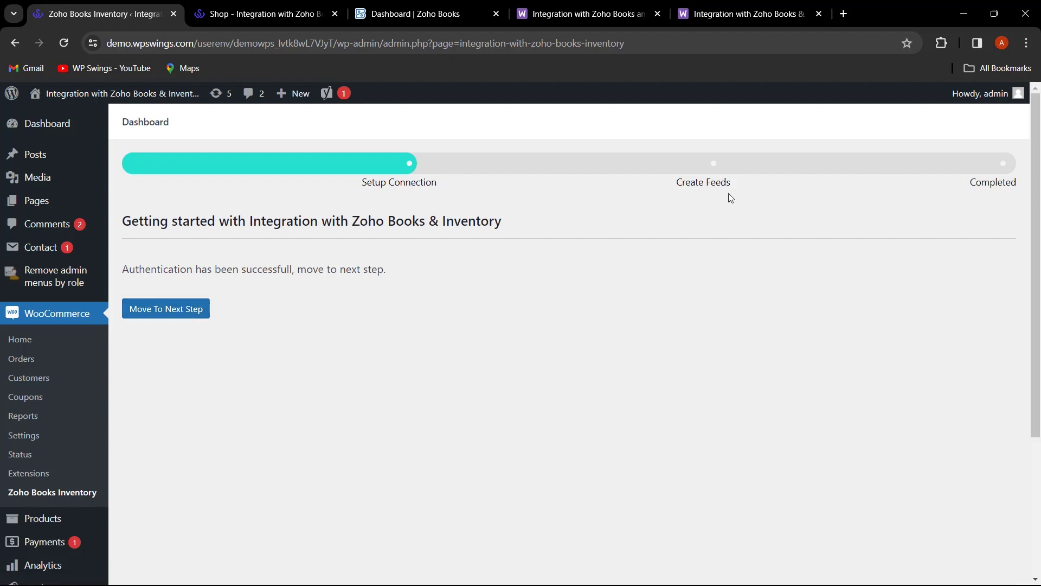
- Create the default contacts, items and invoice feeds and finish the setup by opening the plugin dashboard
click(197, 319)
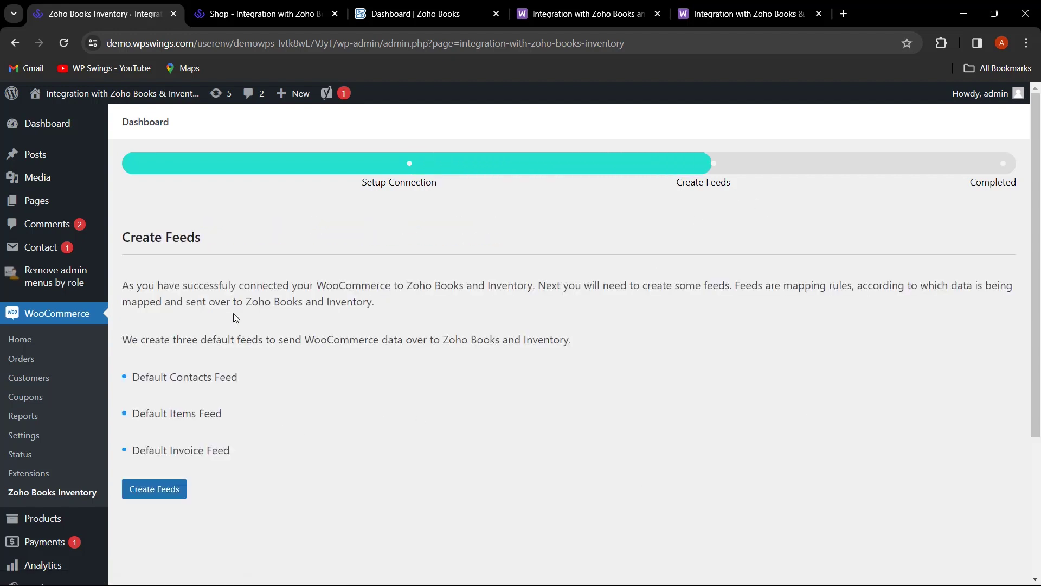
scroll(251, 369, down, 1)
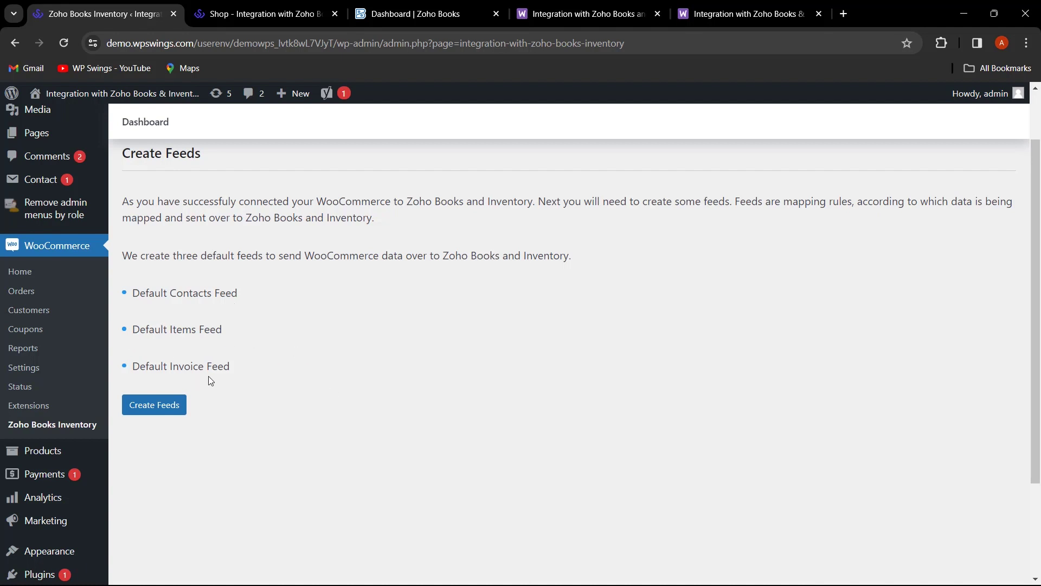
click(177, 411)
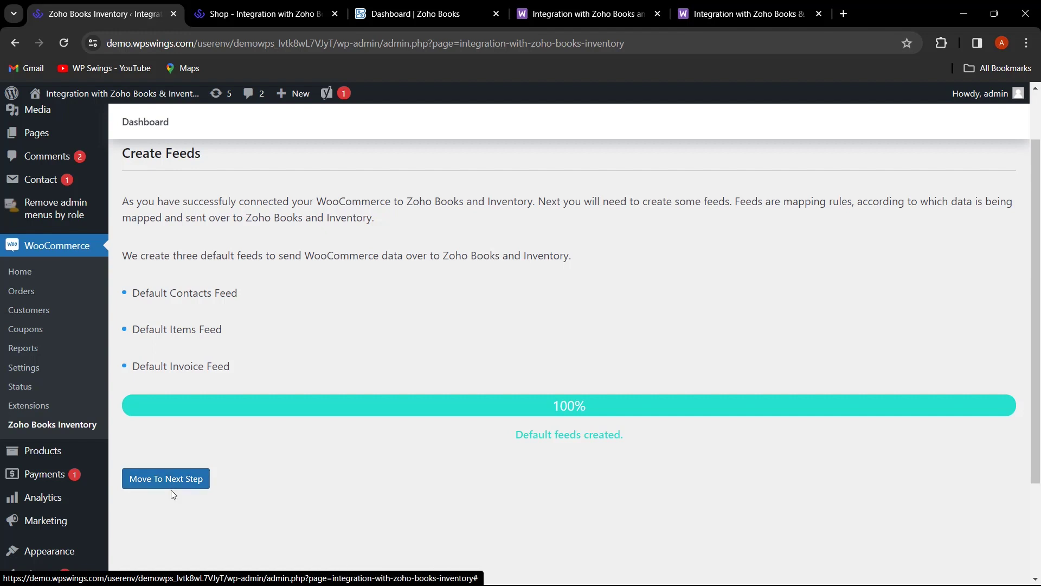
click(190, 484)
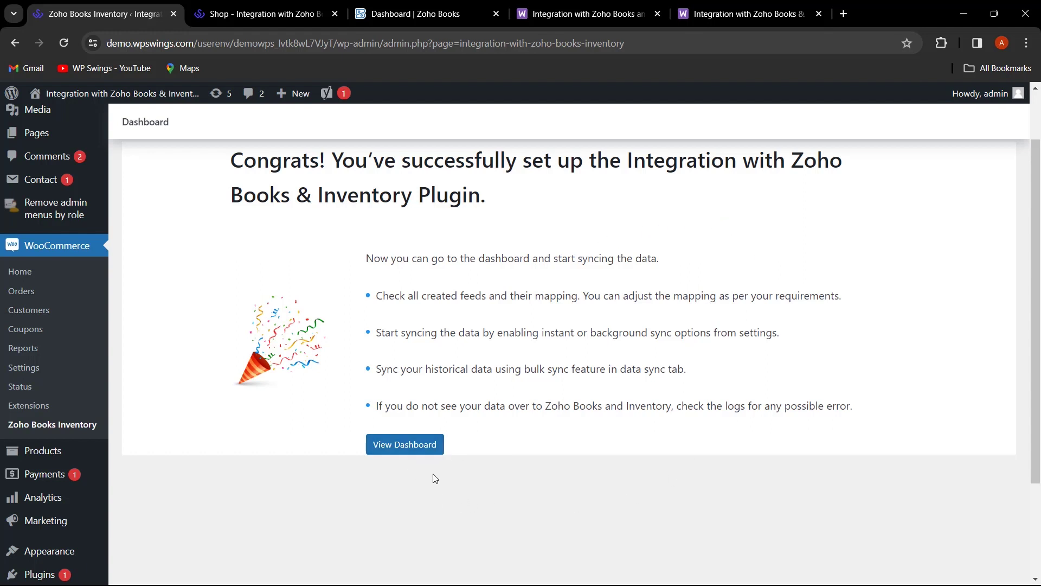
click(432, 452)
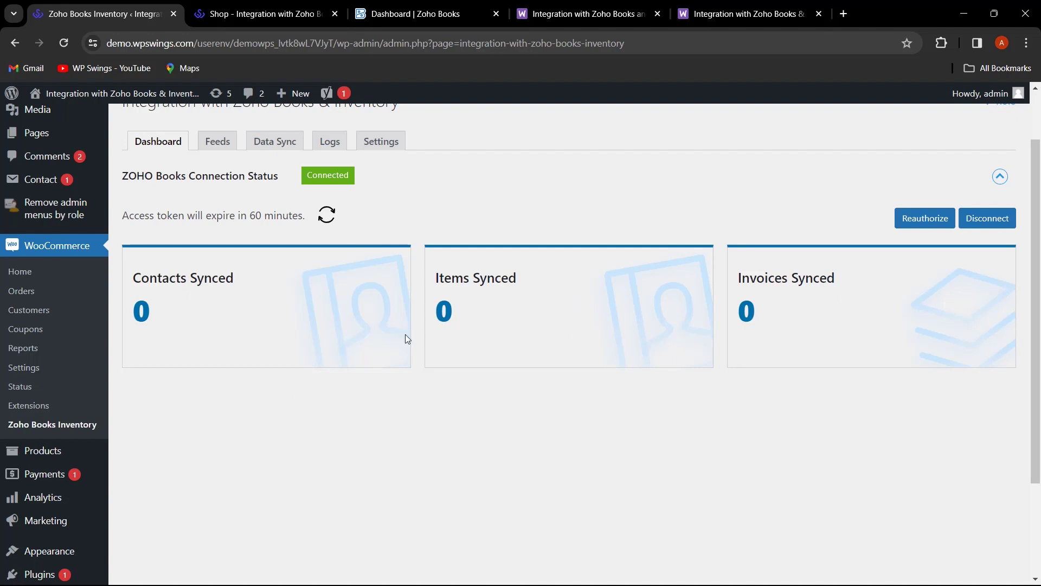
- Open the plugin's feeds list and review the default invoice, contacts and items feeds
scroll(439, 410, up, 2)
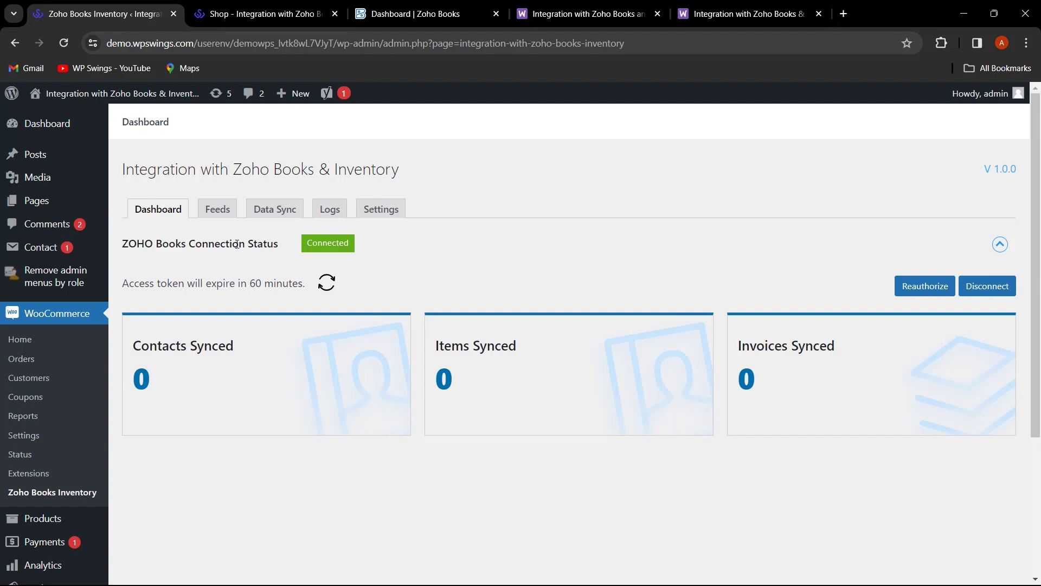
click(218, 210)
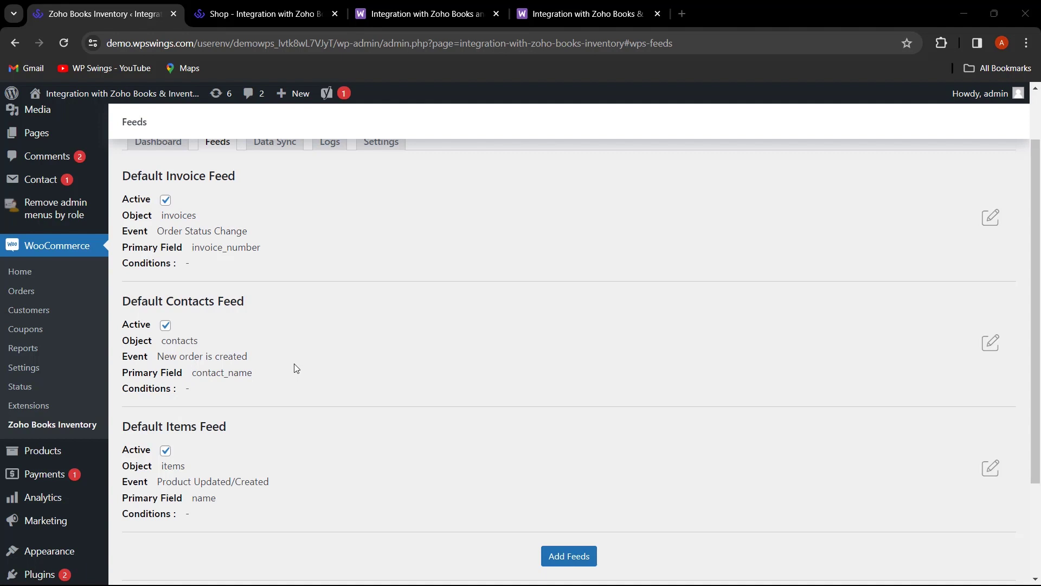
scroll(294, 364, up, 2)
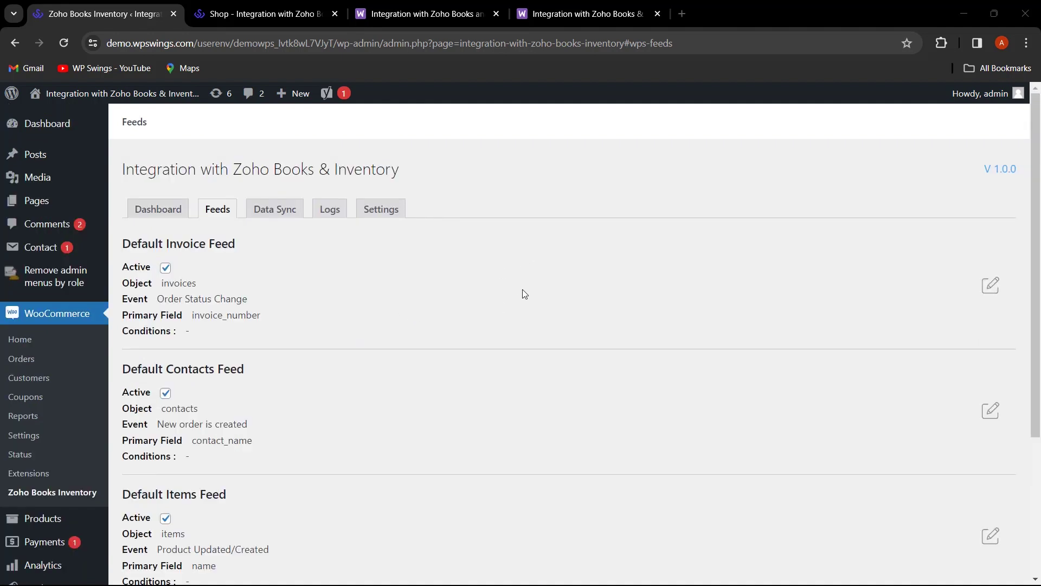
scroll(317, 325, down, 1)
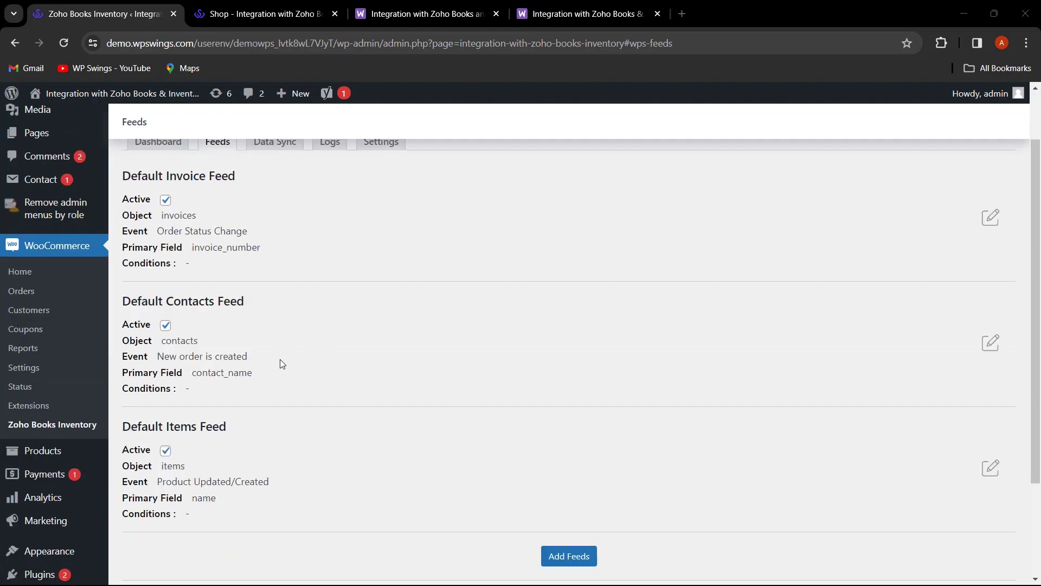
scroll(370, 416, up, 1)
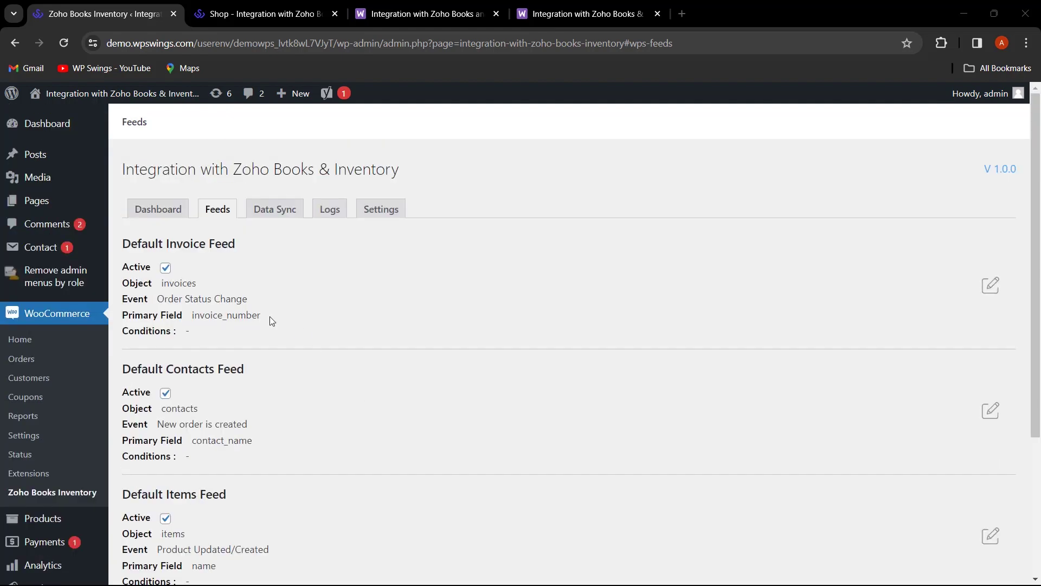
scroll(332, 314, down, 1)
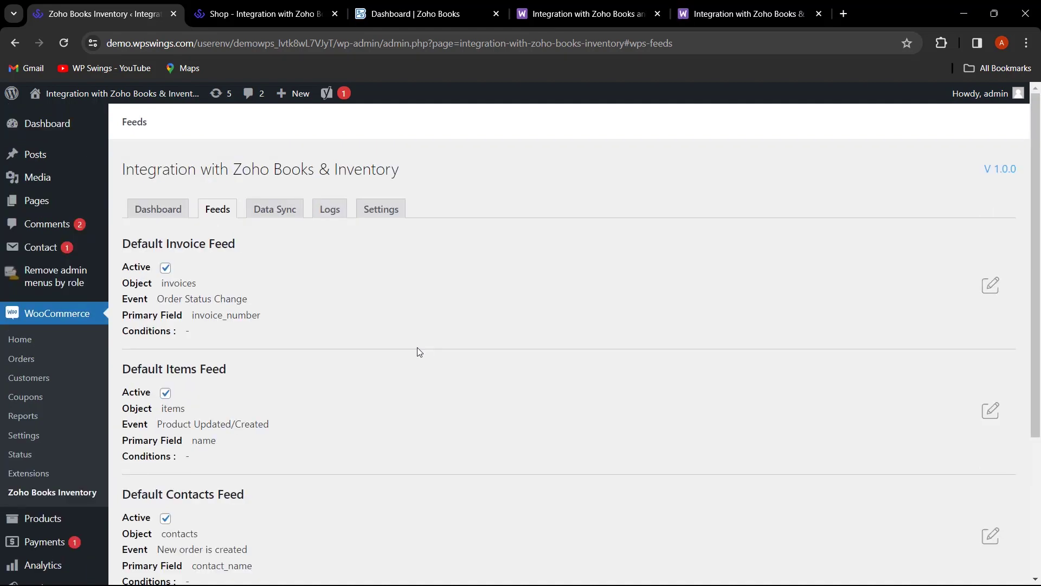
- View the blank form for adding a new feed and return to the feeds list
scroll(419, 352, down, 1)
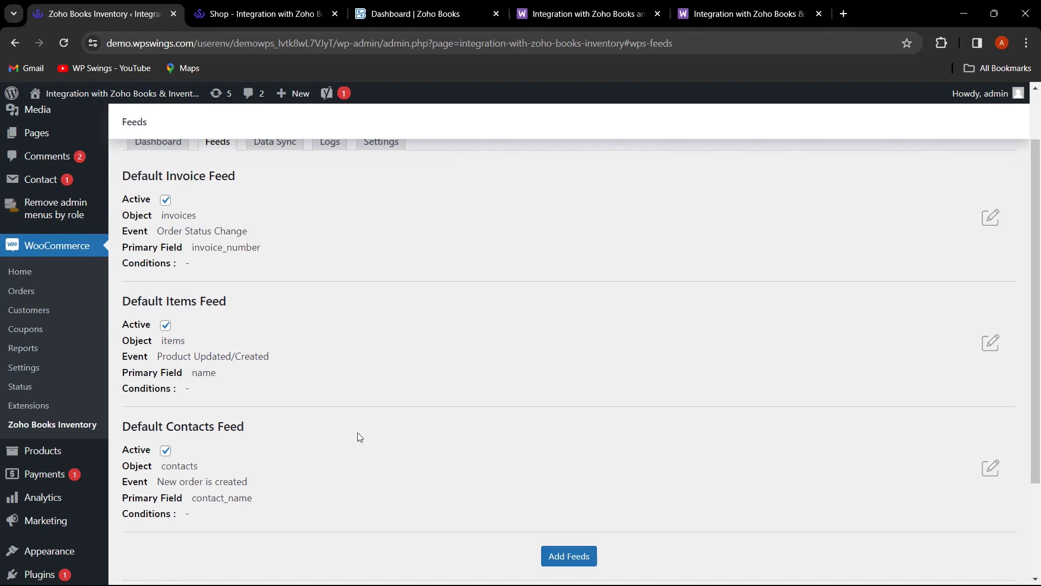
scroll(497, 479, down, 2)
click(579, 427)
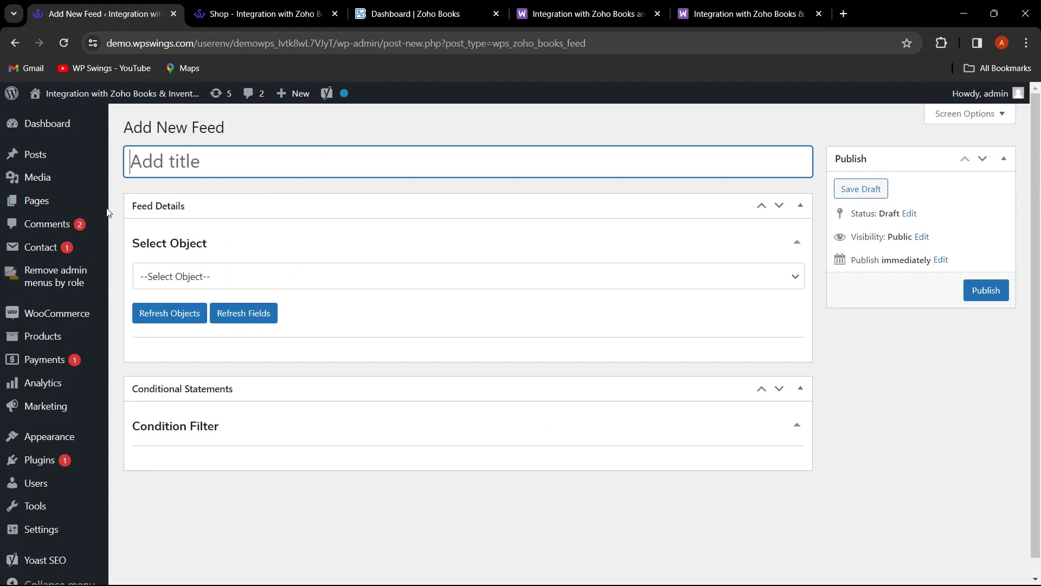
click(14, 46)
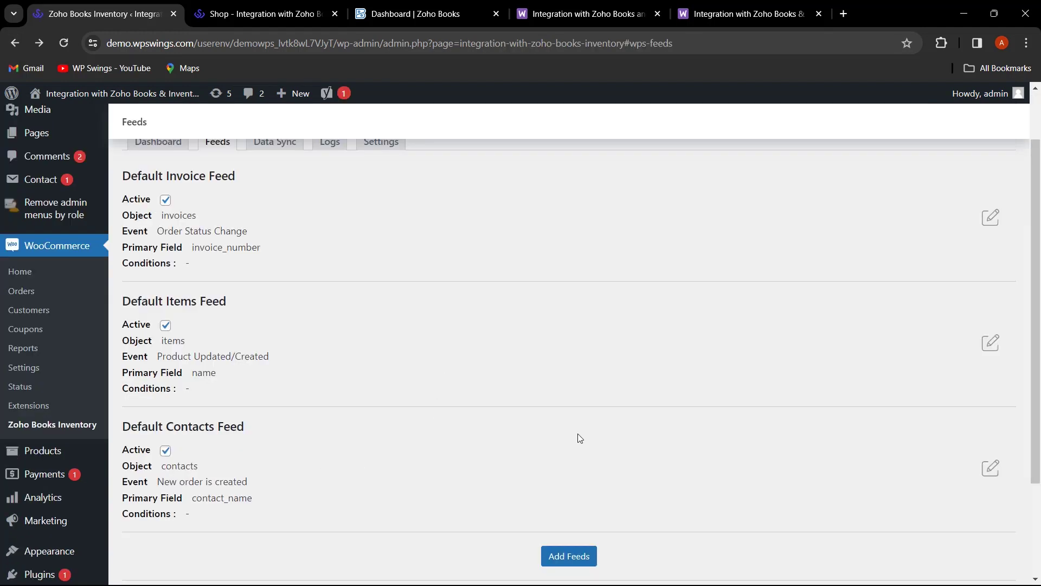
- Open the Default Contacts Feed for editing and examine the field mappings in its Map Fields section
click(994, 472)
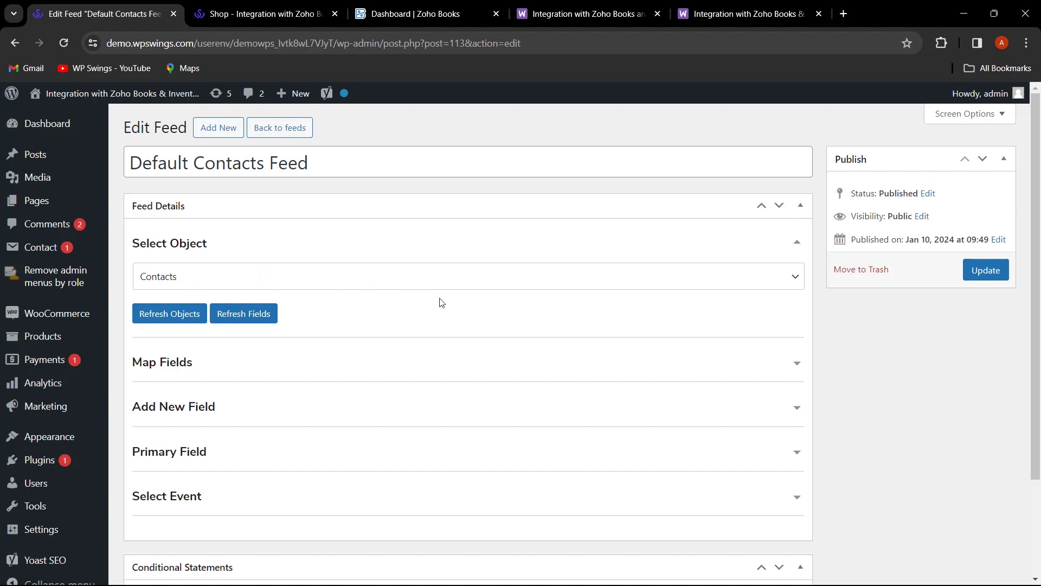
click(794, 363)
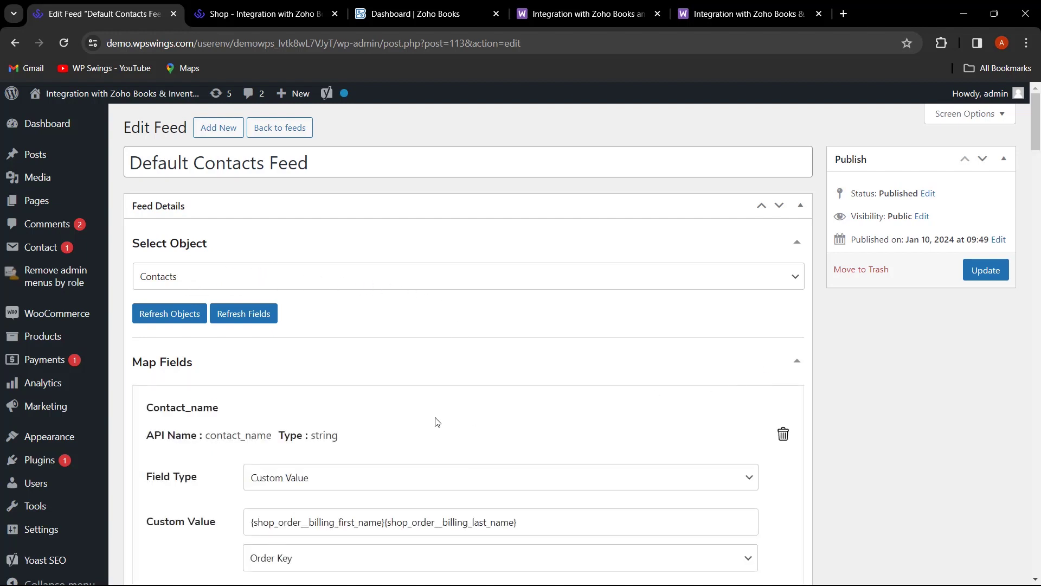
scroll(437, 422, down, 4)
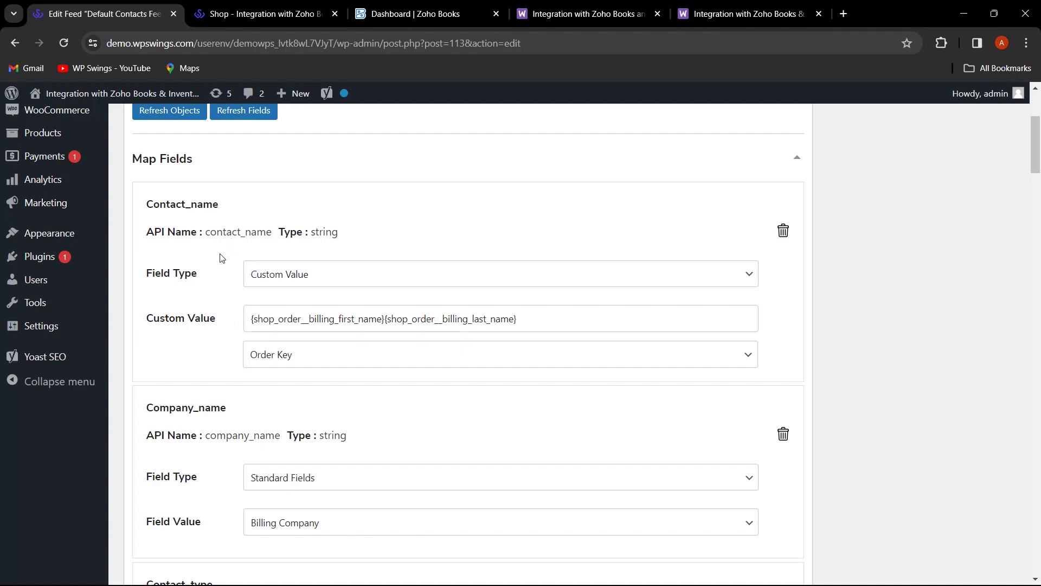
- Examine the remaining field mappings of the Default Contacts Feed, including the field type and field value choices for Company_name
scroll(179, 379, down, 2)
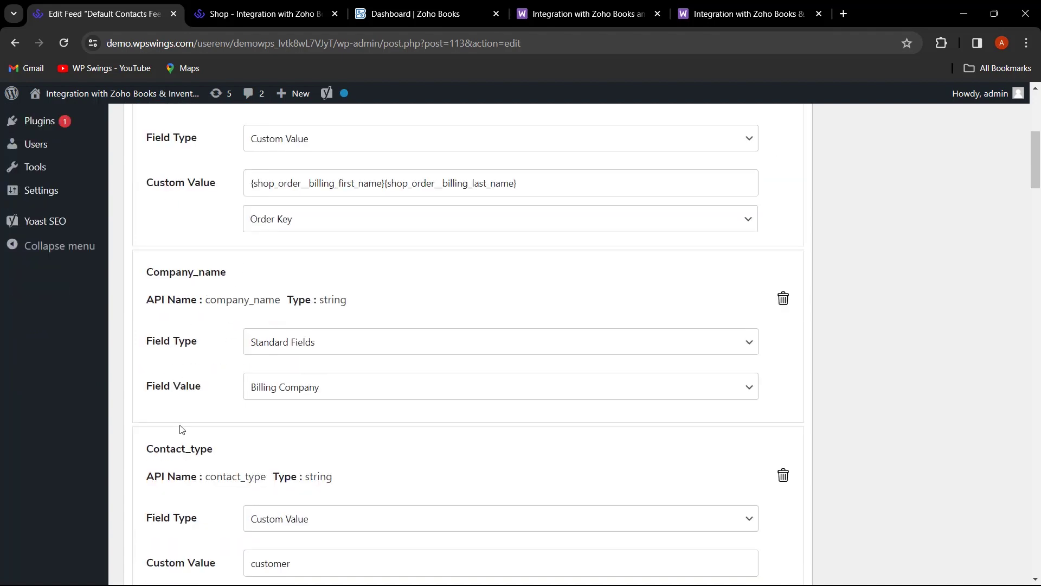
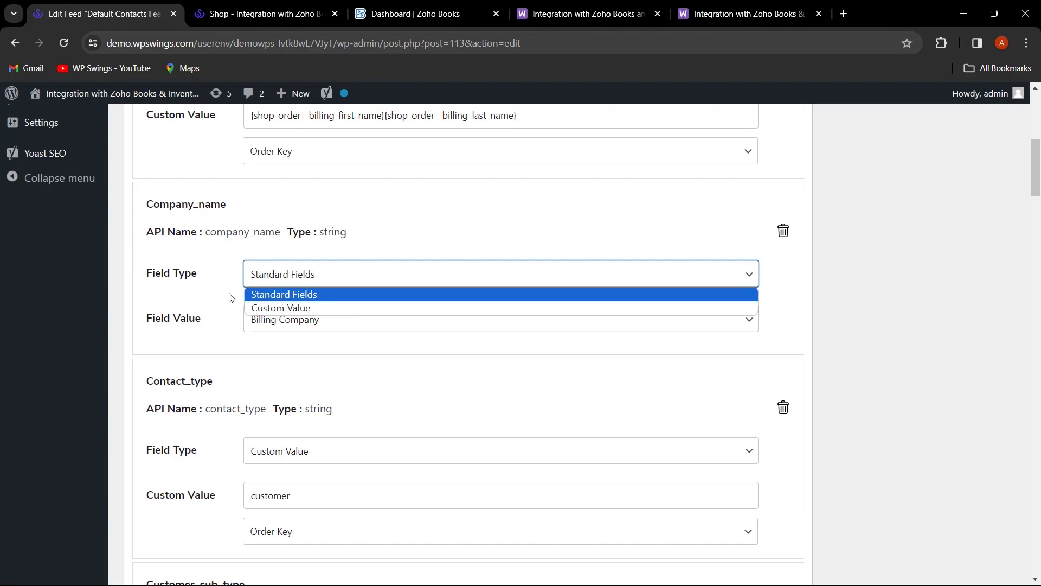
click(196, 293)
click(282, 324)
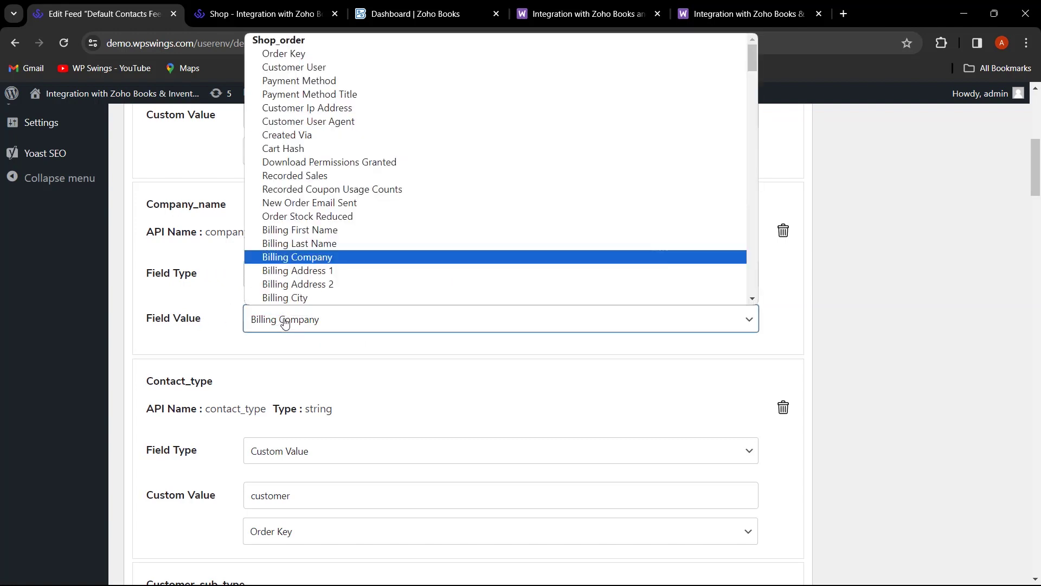
click(201, 305)
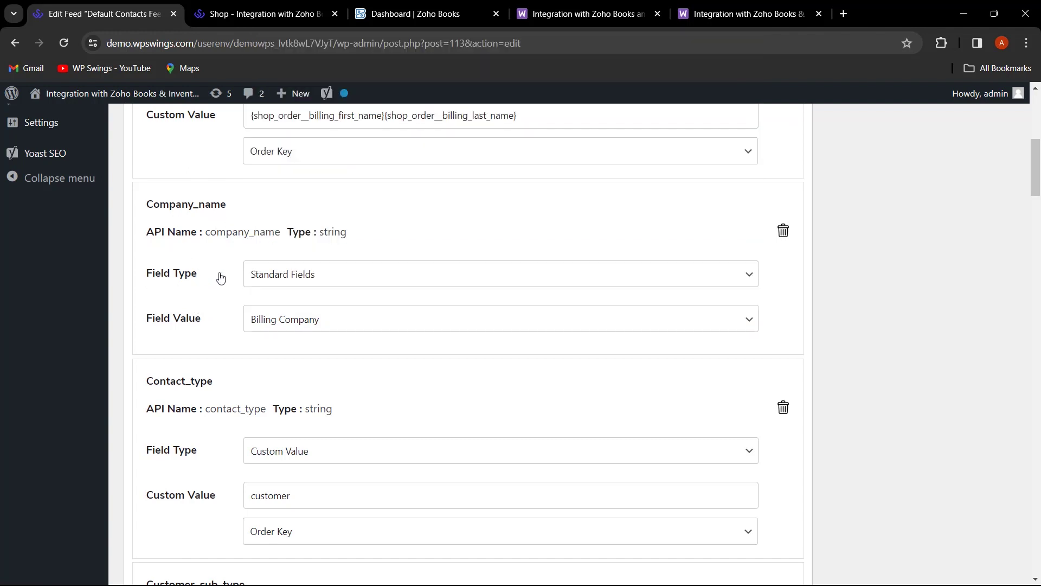
scroll(320, 379, down, 8)
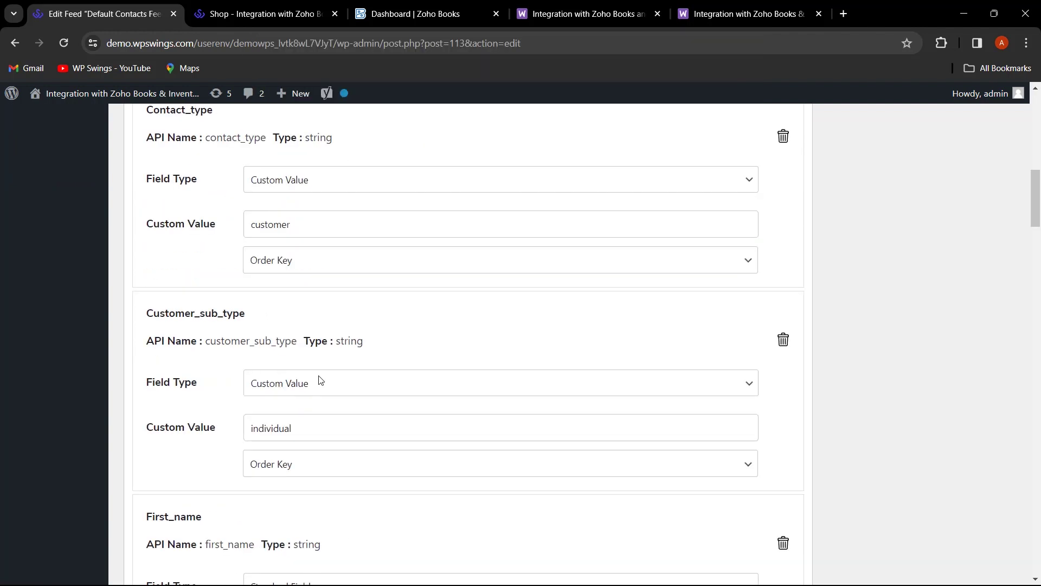
scroll(324, 378, down, 11)
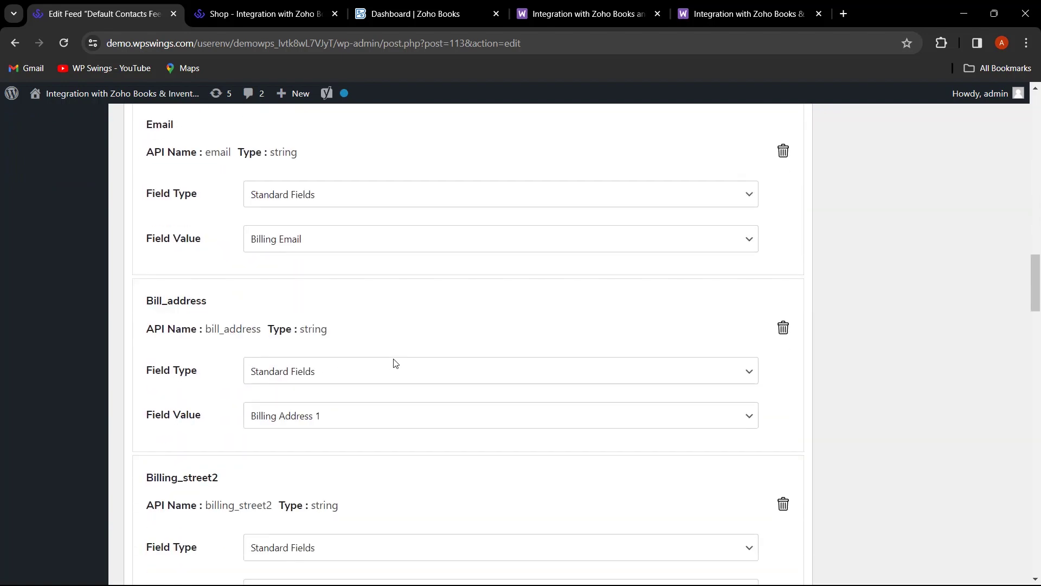
scroll(477, 363, down, 20)
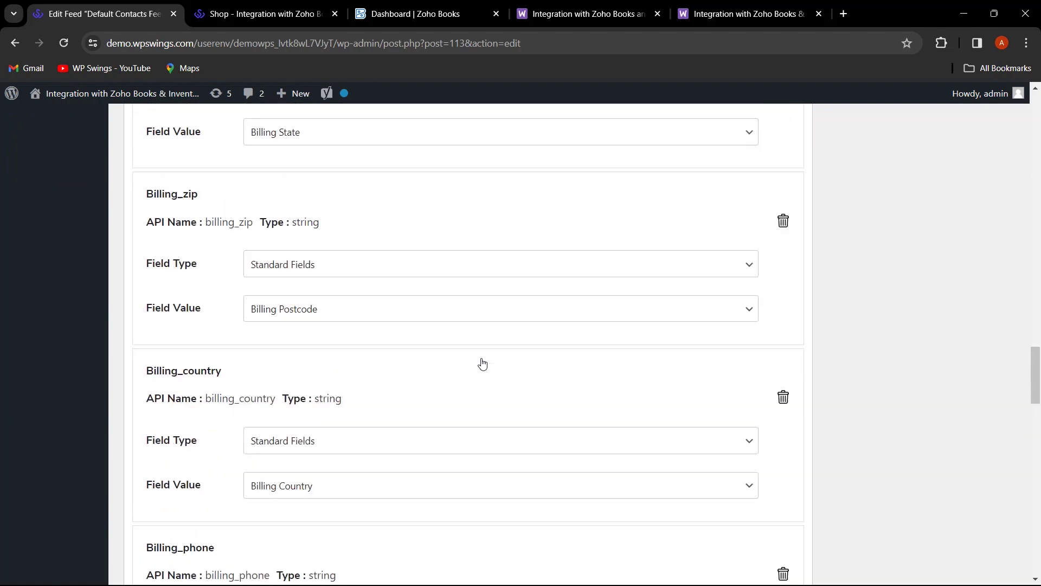
scroll(483, 364, down, 19)
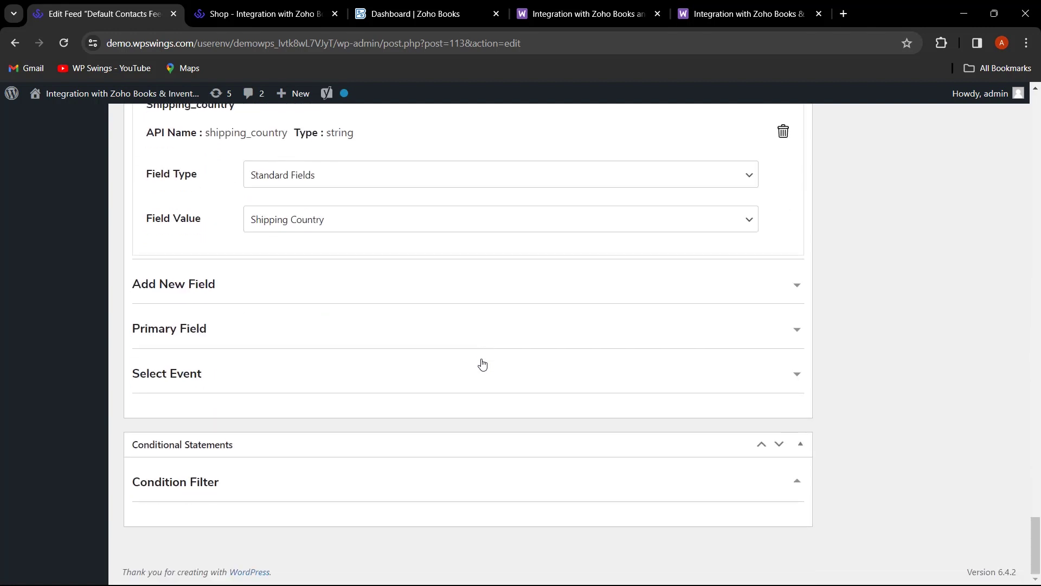
- Expand the Add New Field section and view which contact fields can be added to the feed
click(391, 291)
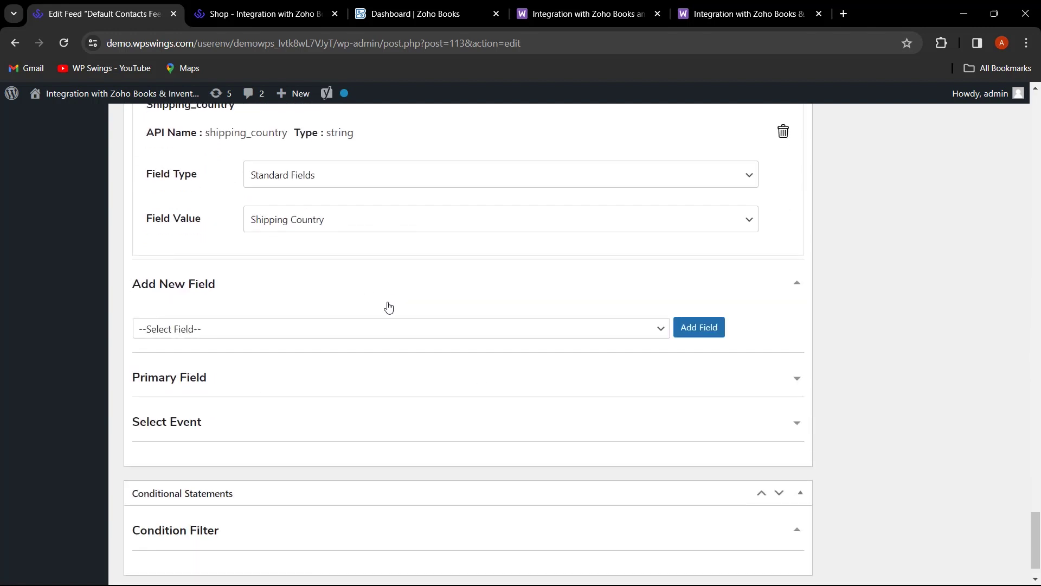
click(424, 329)
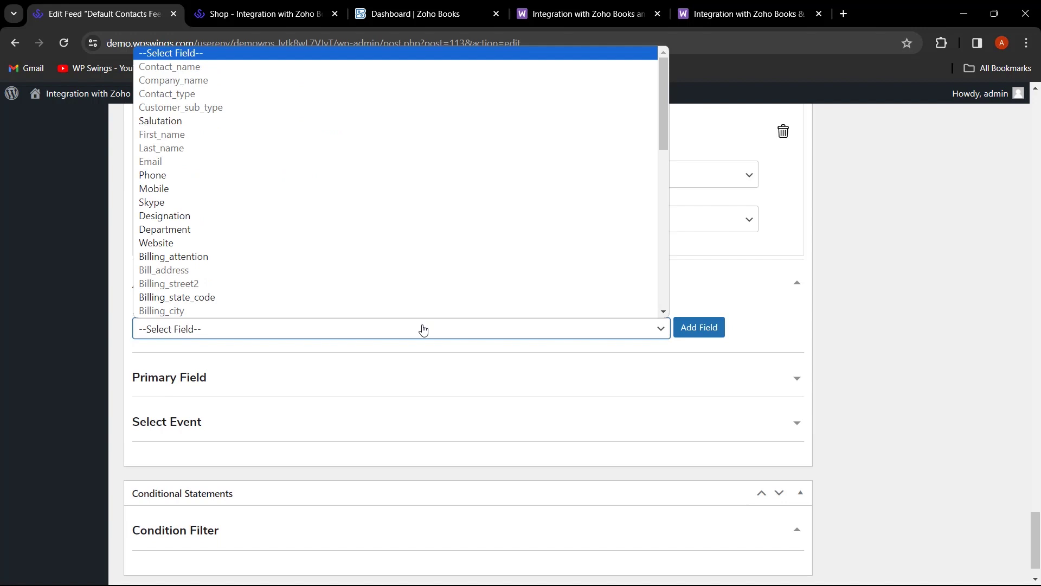
click(903, 299)
- Expand the Primary Field and Select Event sections and review the primary key choices and the feed's trigger event
click(557, 391)
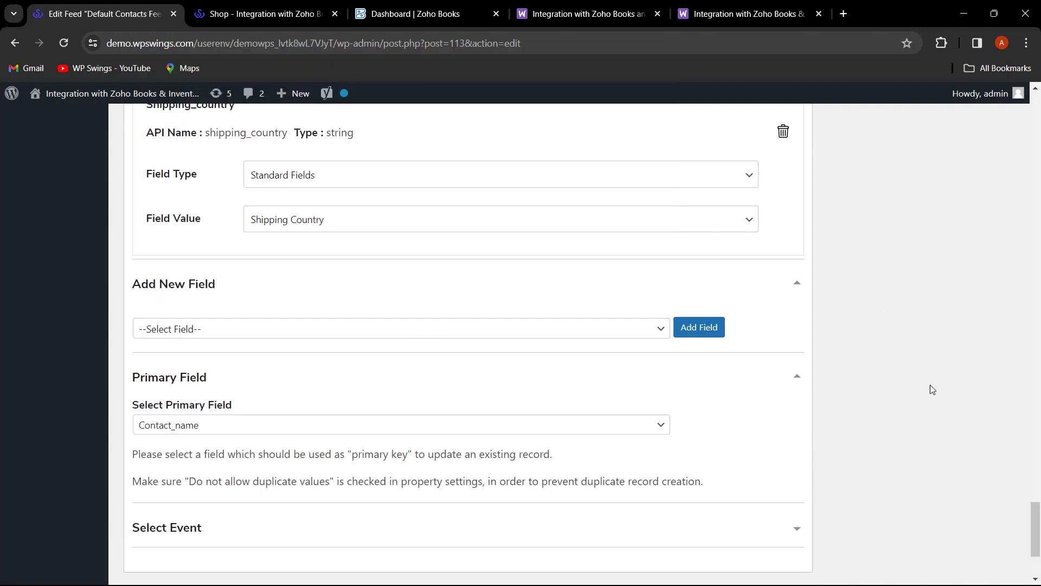
scroll(929, 385, down, 3)
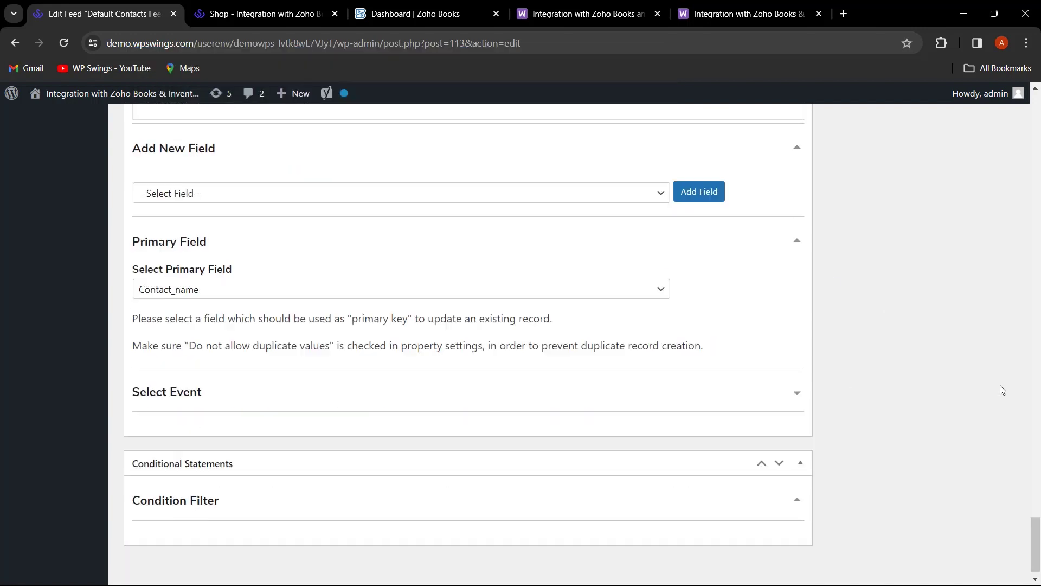
click(237, 293)
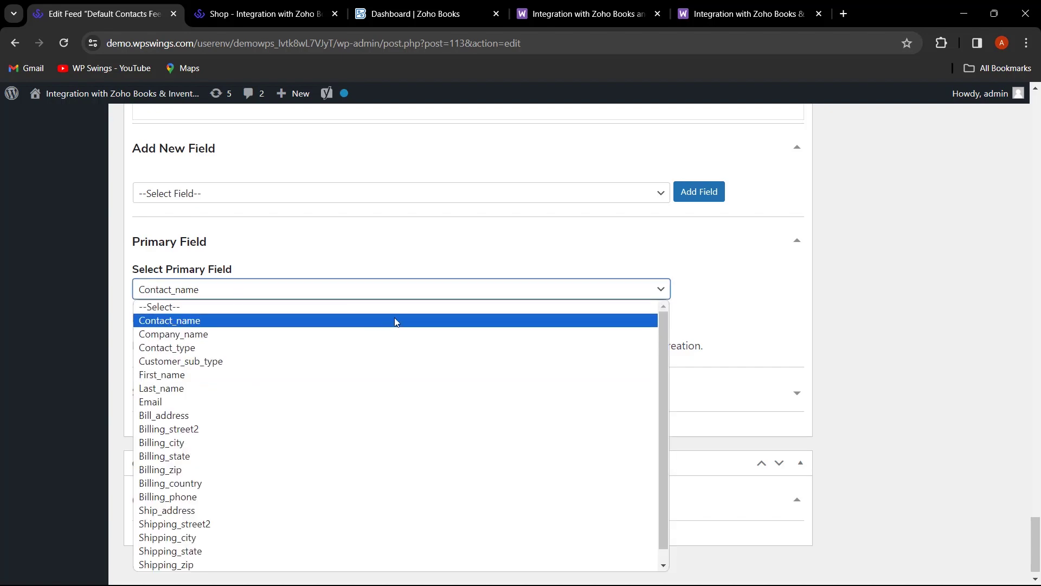
scroll(919, 294, up, 7)
scroll(955, 320, down, 8)
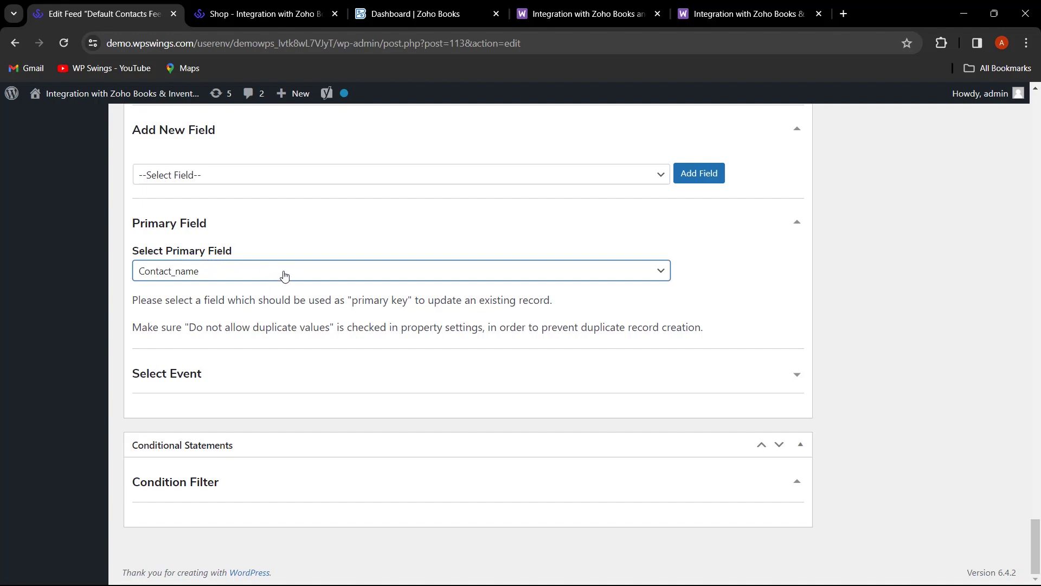
click(737, 382)
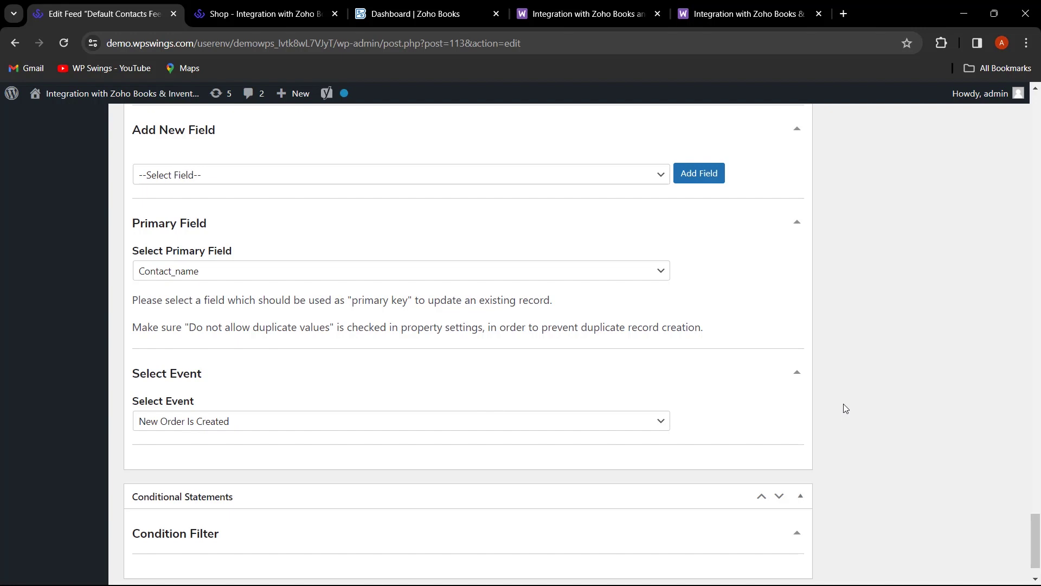
scroll(842, 405, down, 1)
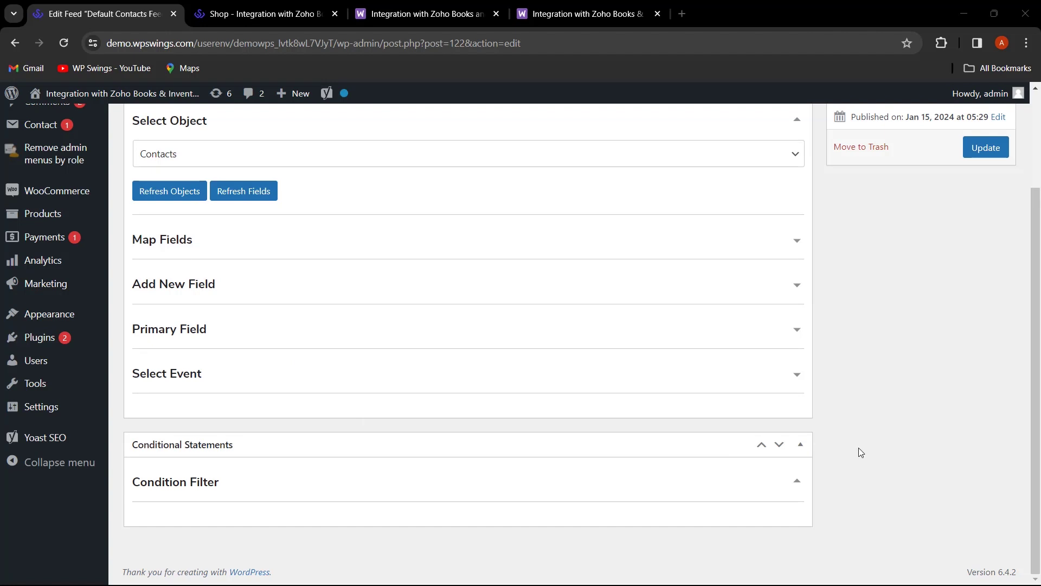
- Enable conditional filters on data syncing in the Condition Filter section and add an OR filter
click(797, 482)
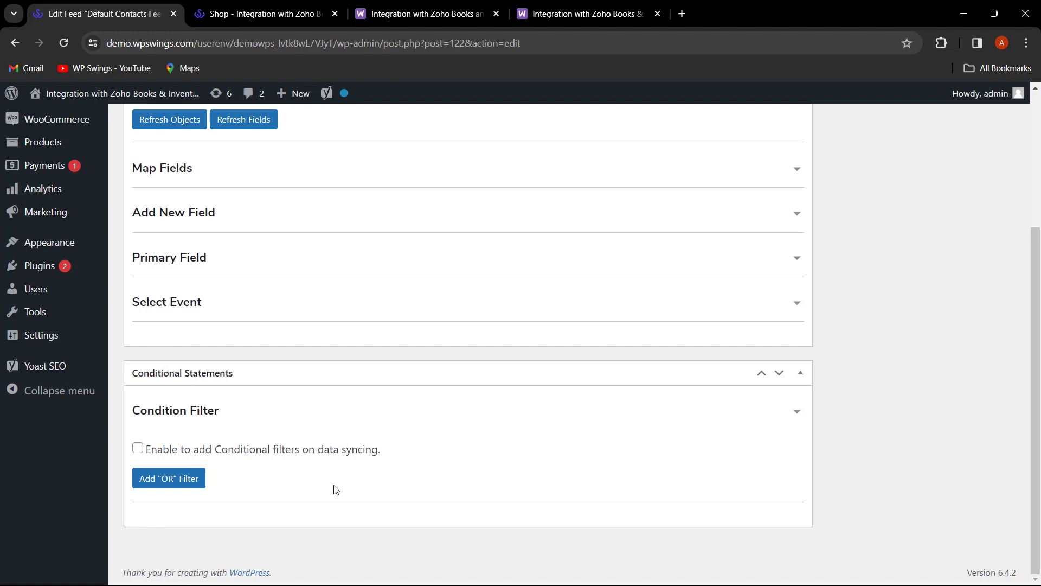
click(137, 450)
click(191, 483)
scroll(295, 488, down, 2)
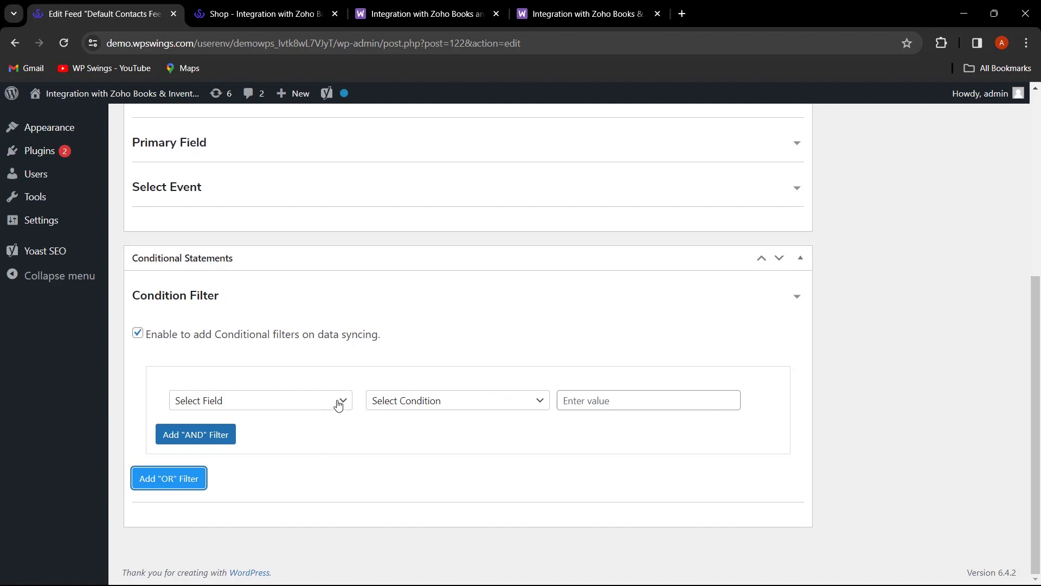
- Set the OR filter to the First_name field with the condition Is Not Empty
click(338, 405)
scroll(269, 327, down, 1)
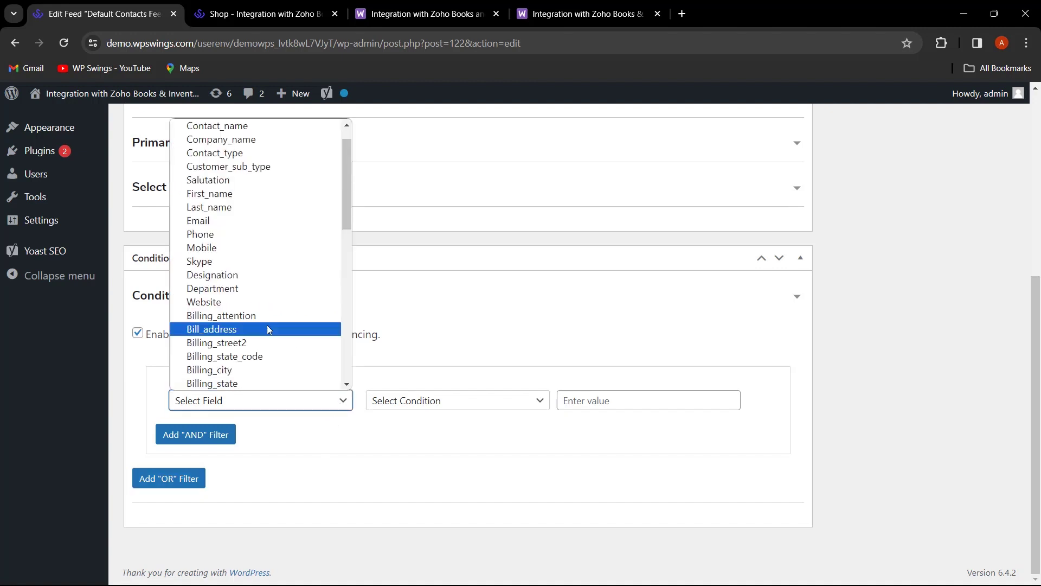
click(250, 194)
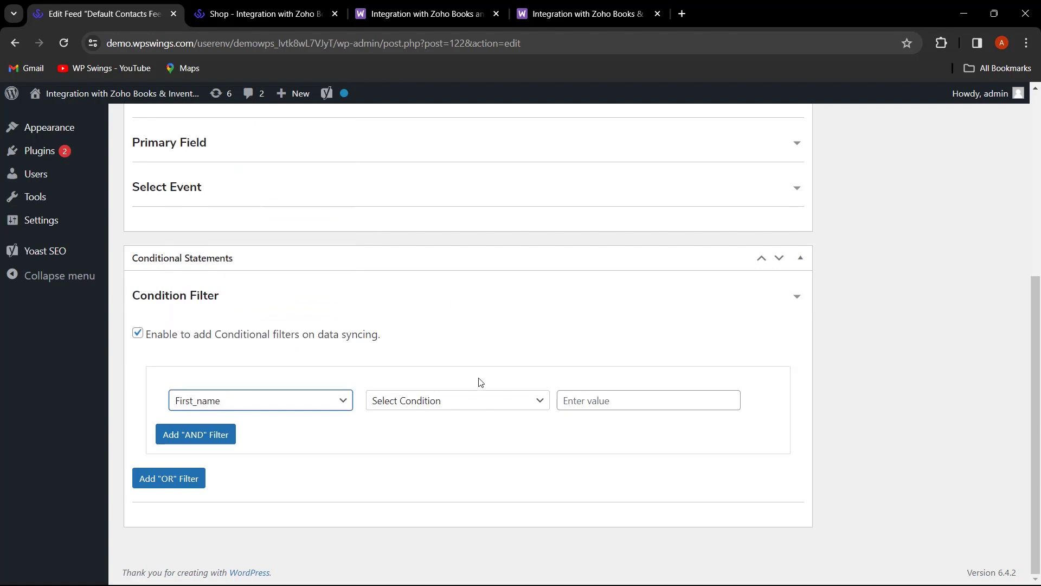
click(457, 410)
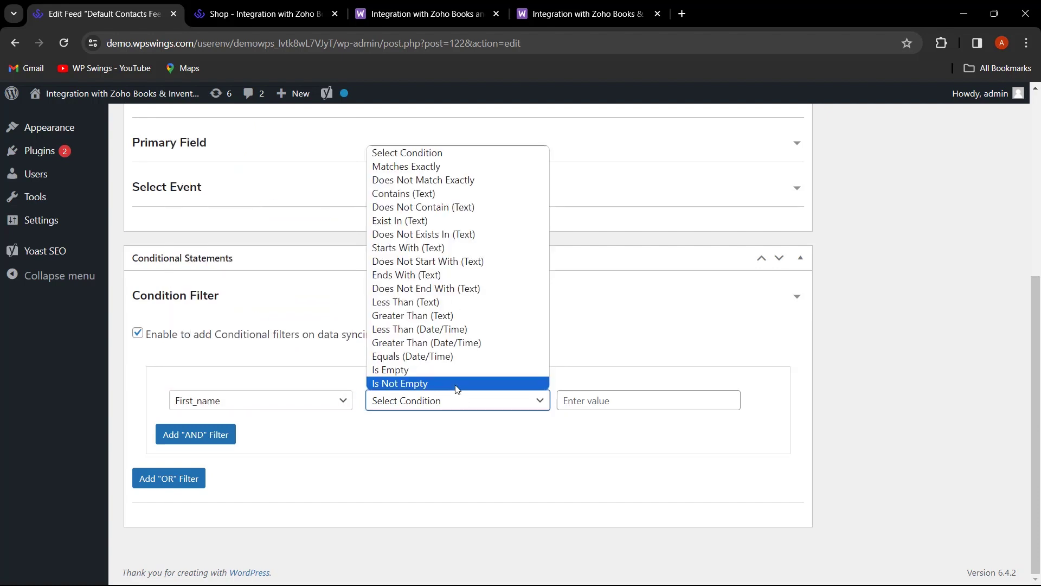
click(455, 384)
click(612, 405)
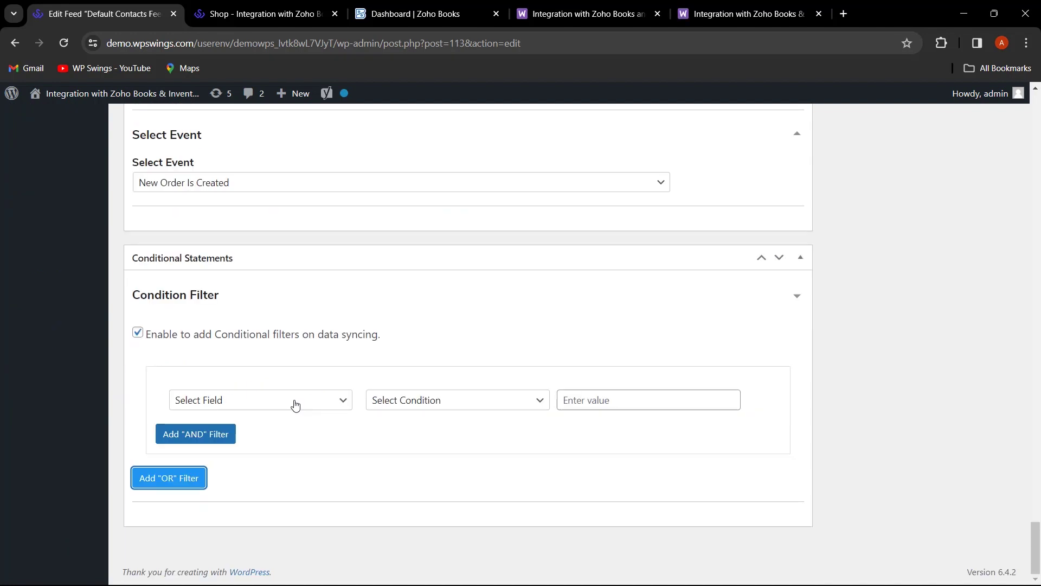
- Set the filter to First_name with the condition Contains (Text), and turn conditional filtering back off
click(295, 405)
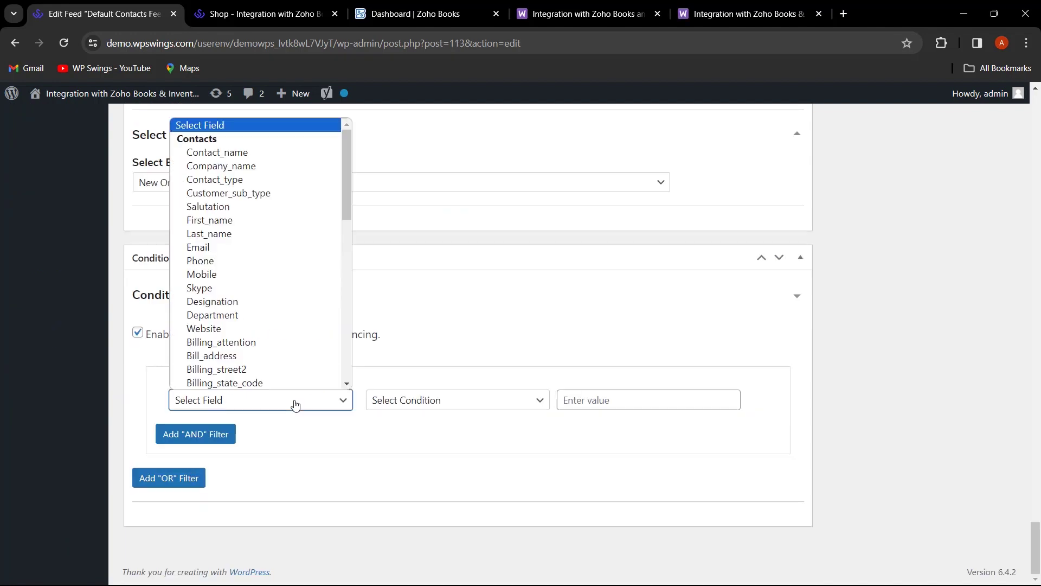
click(256, 221)
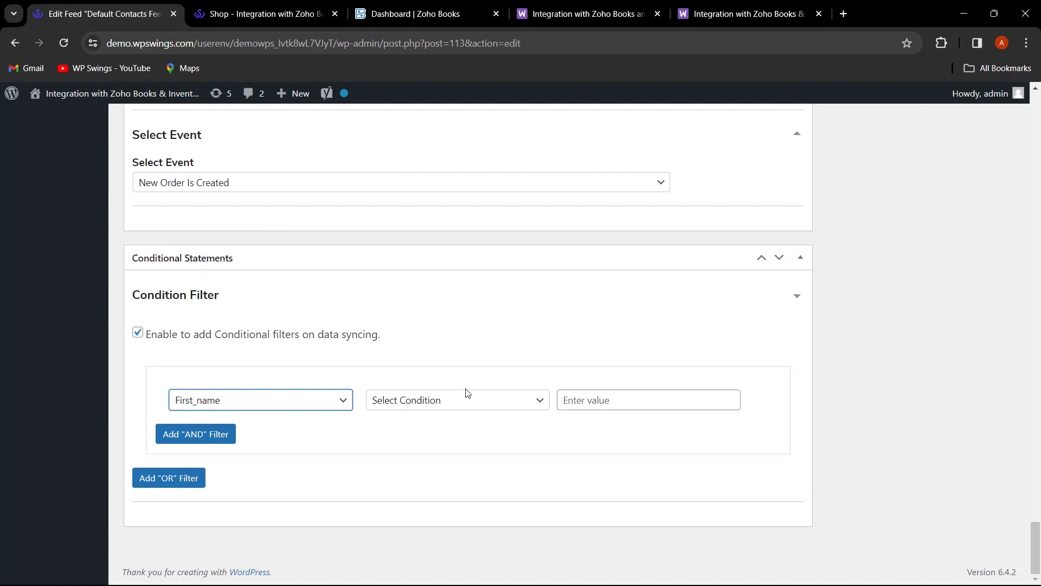
click(452, 404)
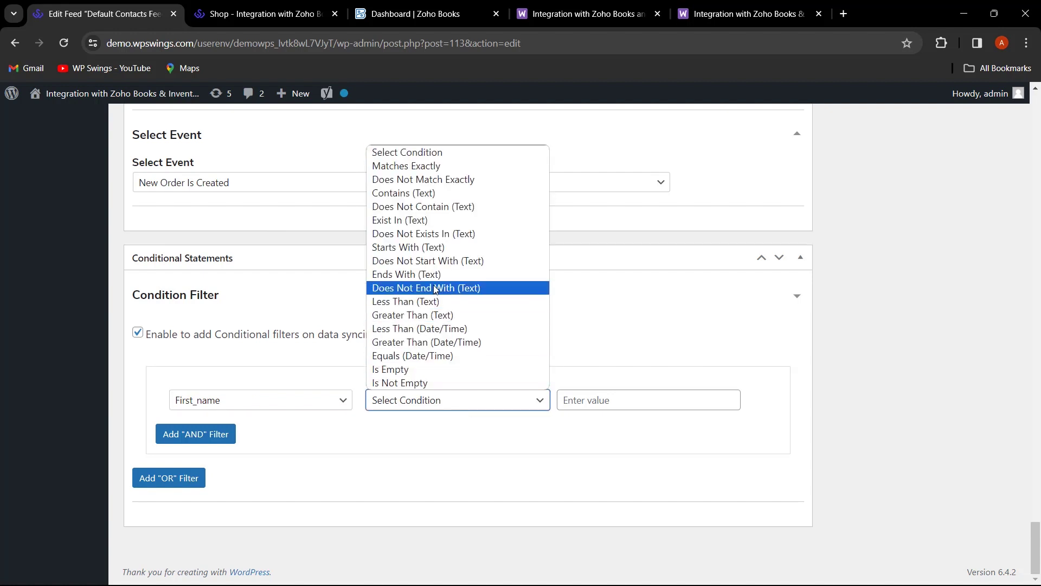
click(436, 198)
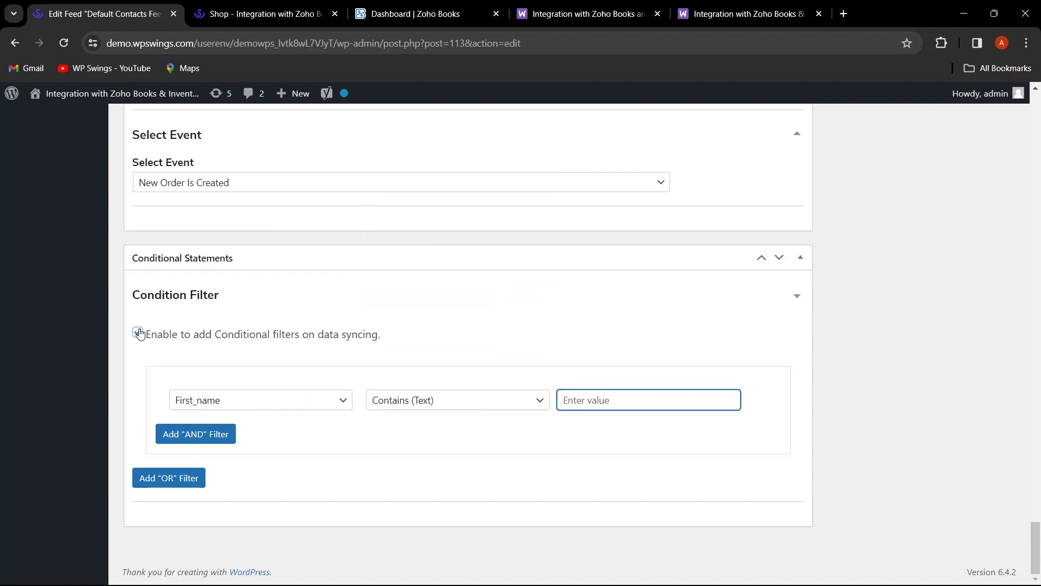
click(138, 333)
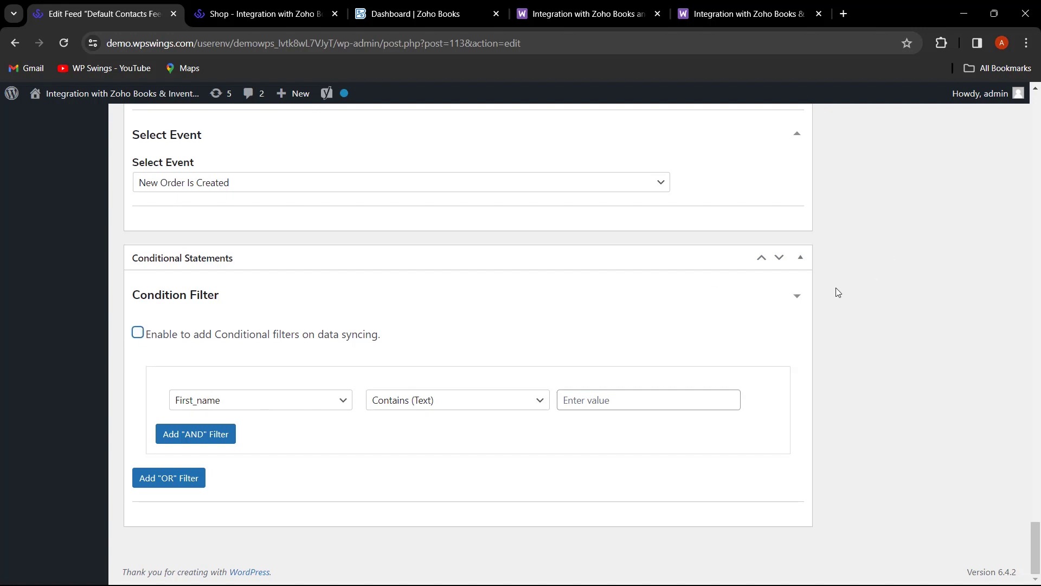
click(793, 300)
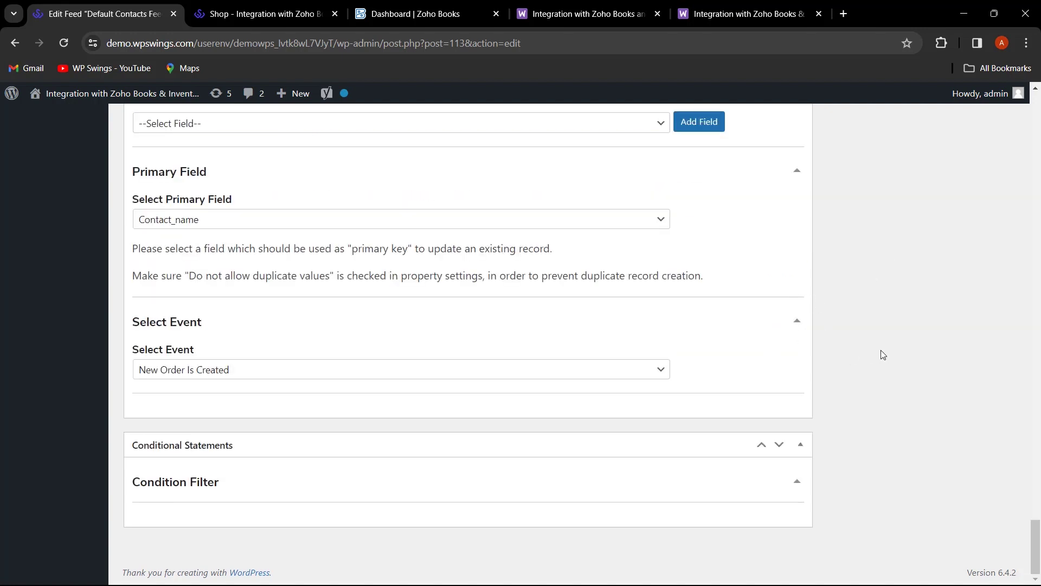
- Check the list of fields available for adding and look back over the feed's mappings up to its title
scroll(868, 358, up, 4)
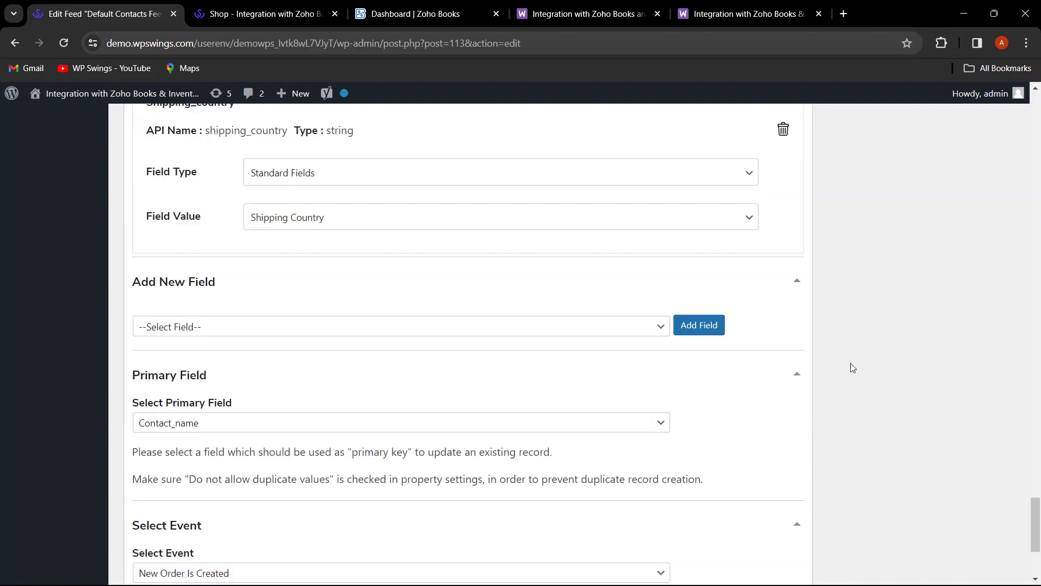
click(203, 329)
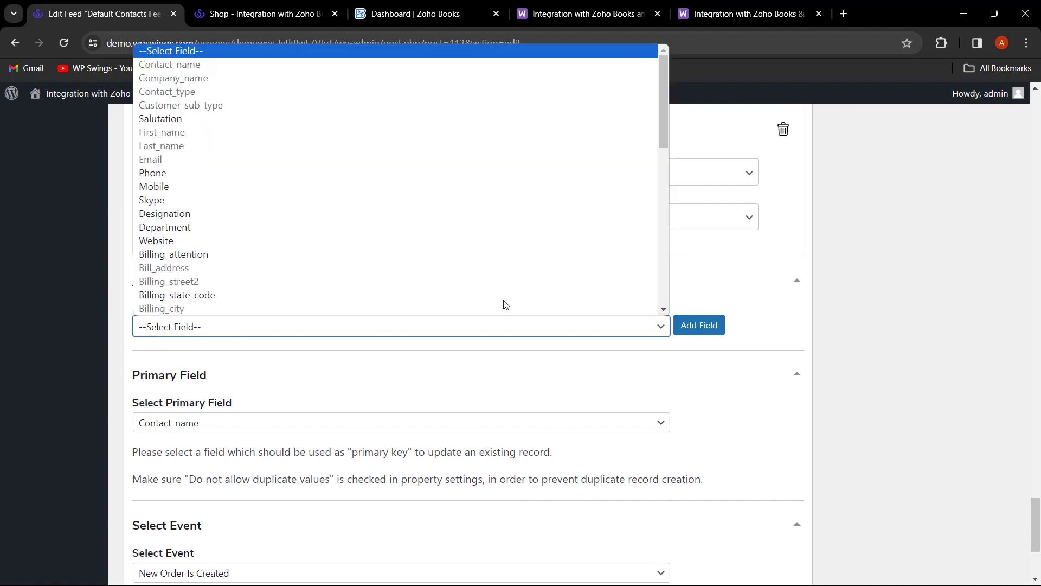
click(881, 312)
scroll(889, 328, up, 20)
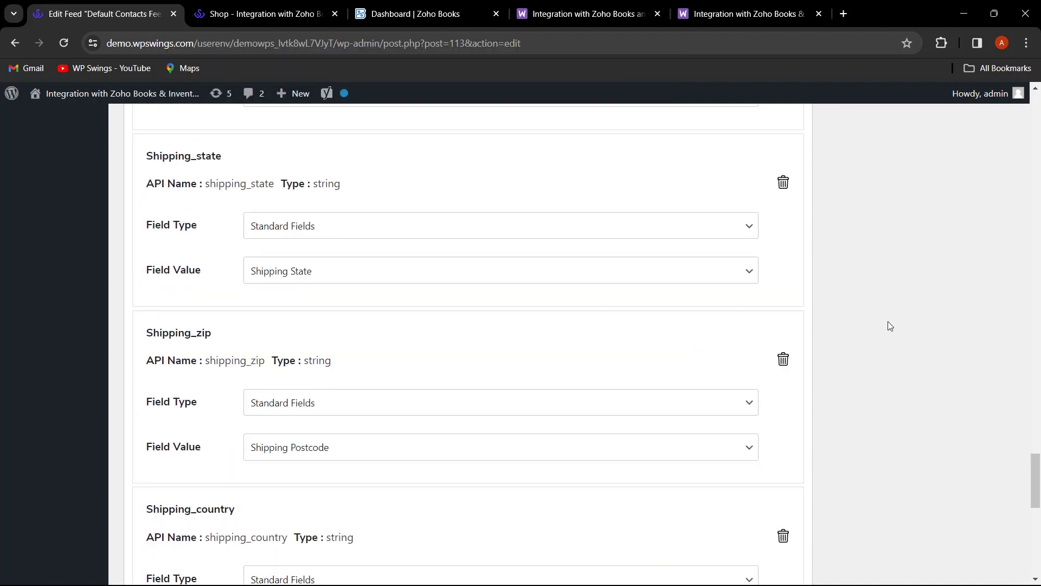
scroll(633, 294, up, 20)
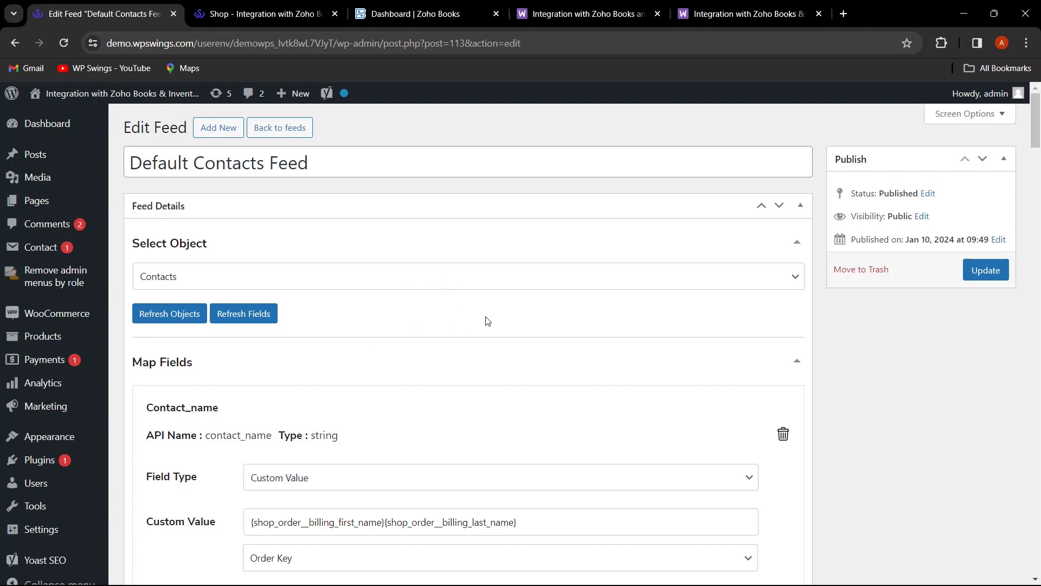
- Update the Default Contacts Feed and open the plugin's Data Sync section
click(985, 282)
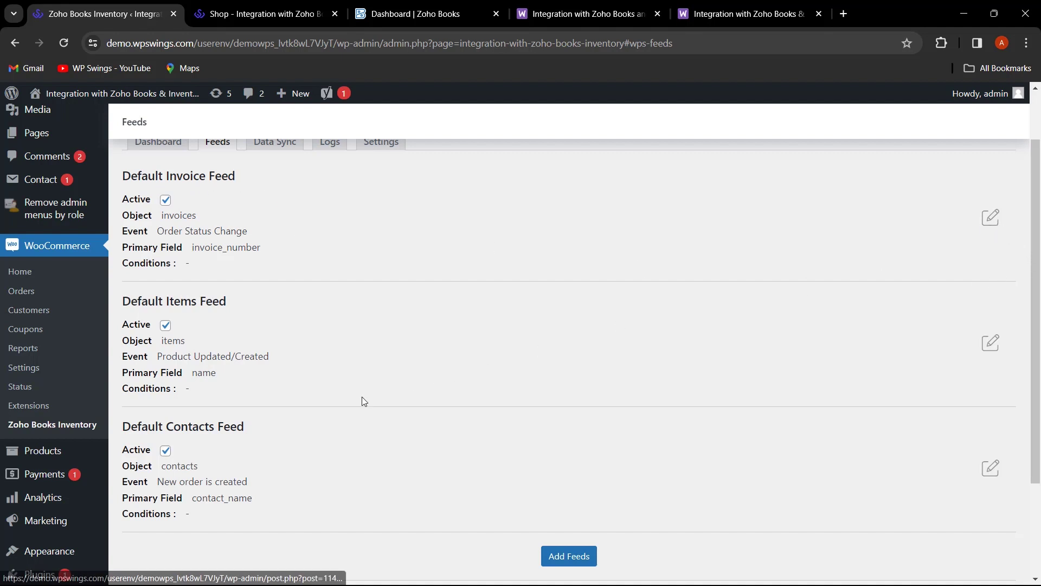
scroll(364, 400, up, 2)
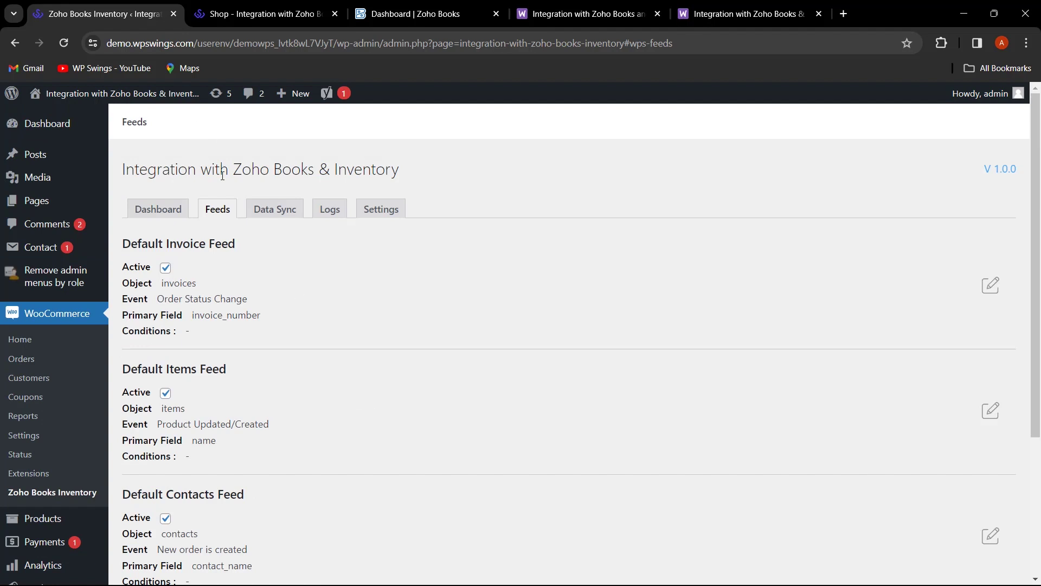
click(259, 213)
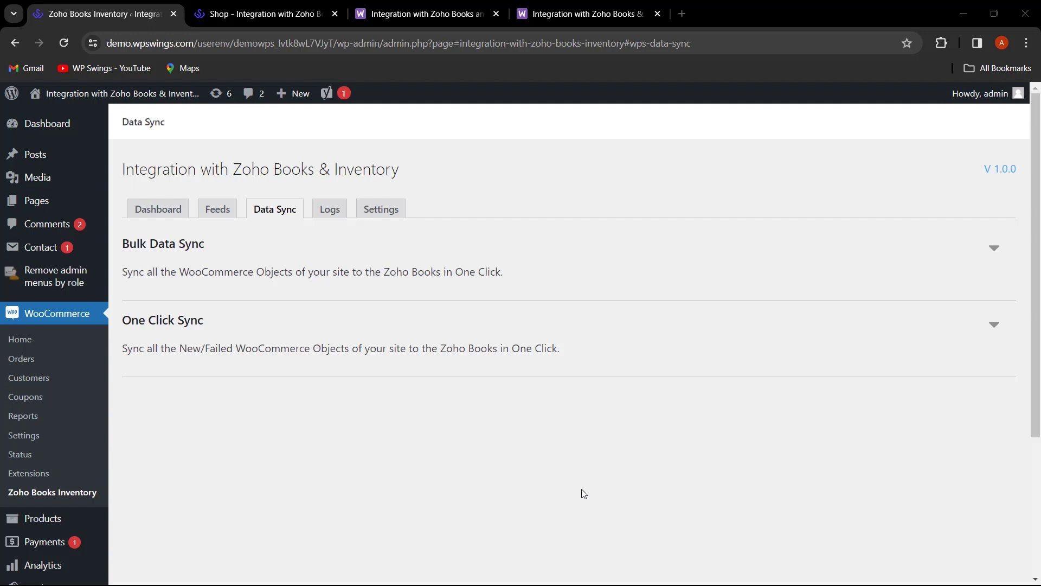
- Set up Bulk Data Sync with Items as the Woo object type and Default Items Feed as the feed
click(994, 249)
click(397, 320)
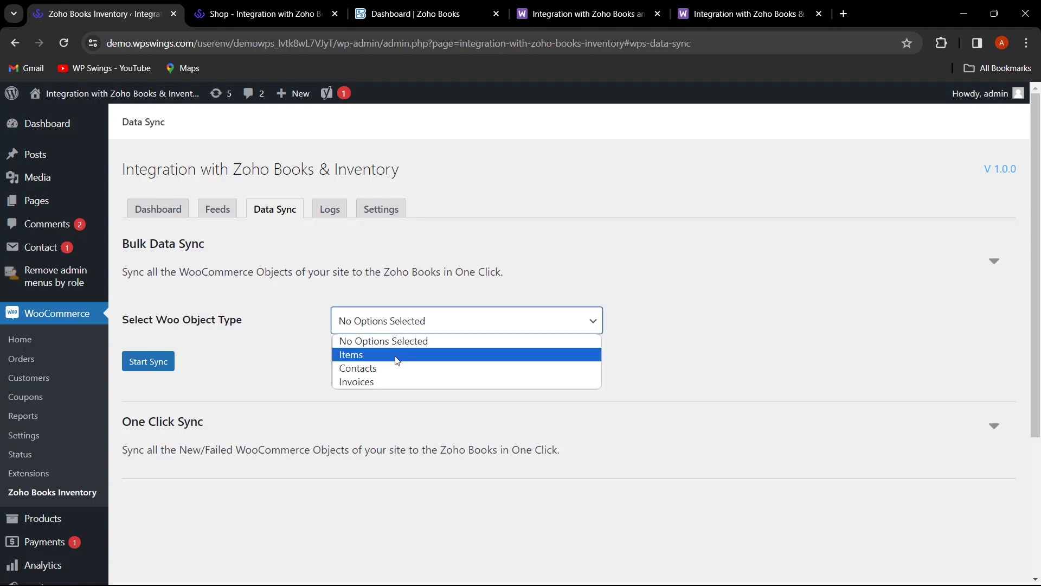
click(397, 356)
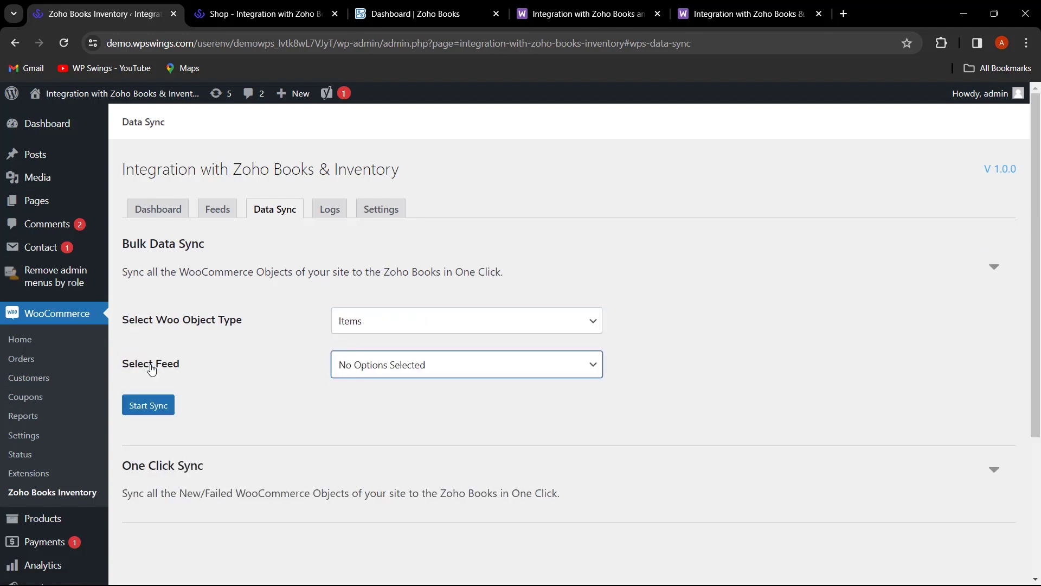
click(404, 373)
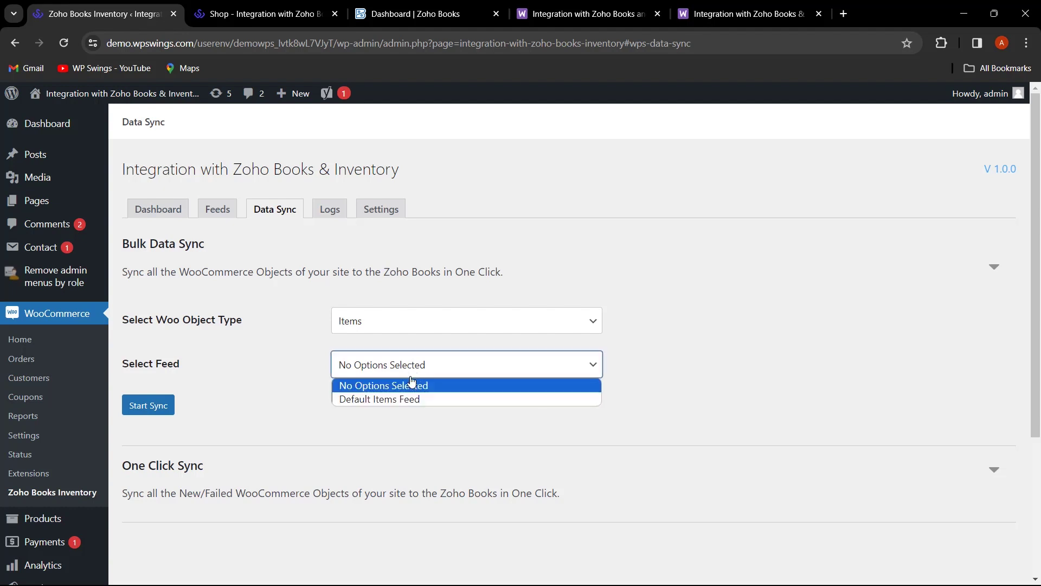
click(413, 399)
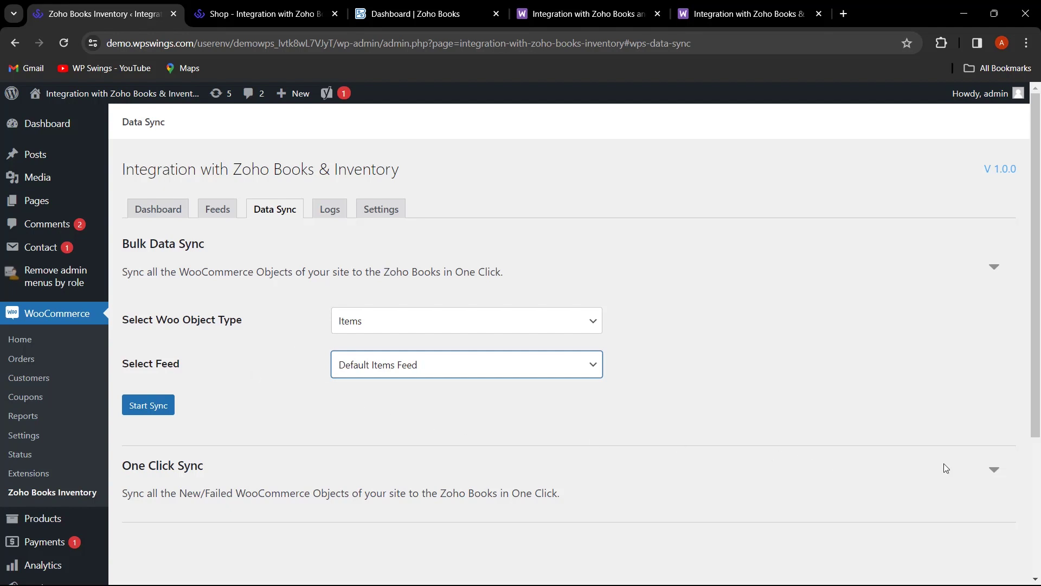
- Expand the One Click Sync section and compare its options with those of Bulk Data Sync
click(995, 470)
scroll(616, 455, down, 3)
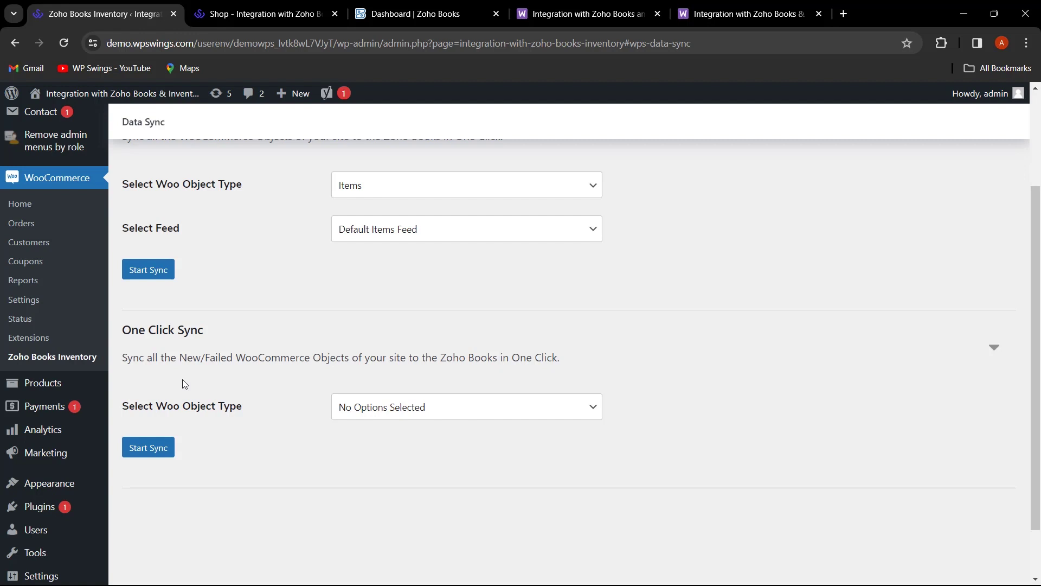
scroll(392, 254, up, 1)
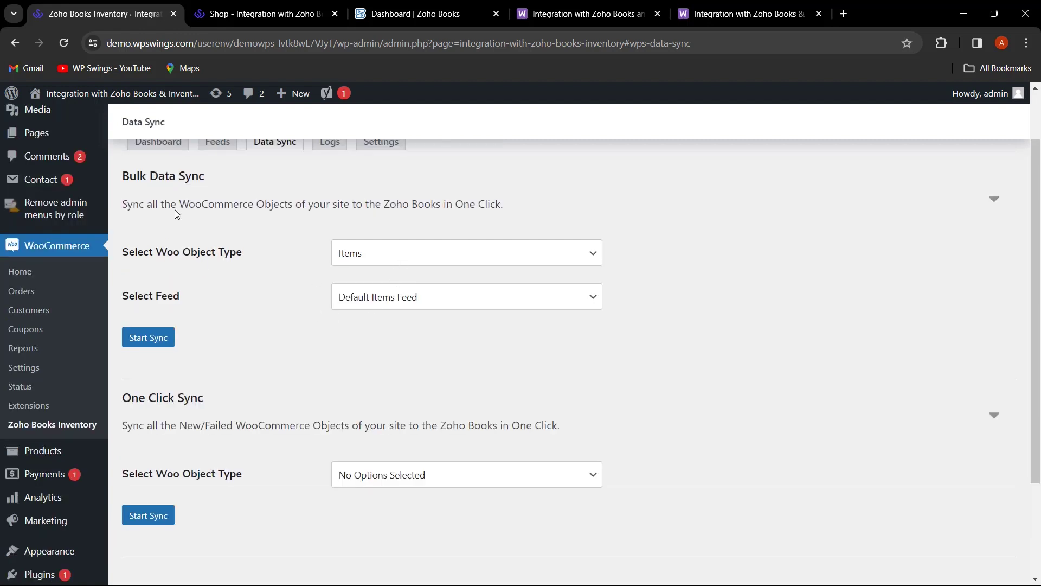
scroll(272, 332, up, 1)
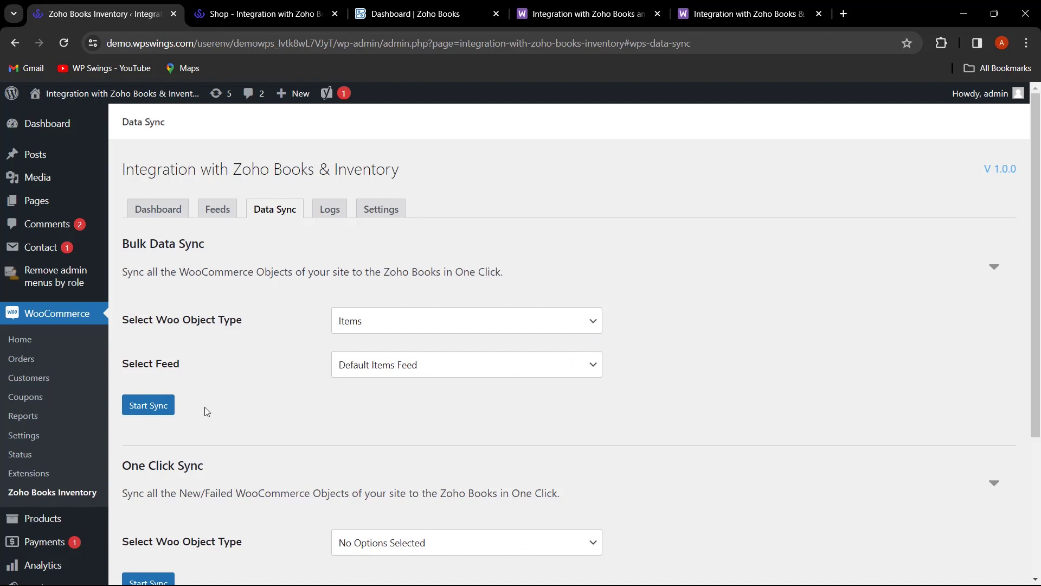
- Run the bulk data sync for Items, and for Invoices using the Default Invoice Feed
click(161, 412)
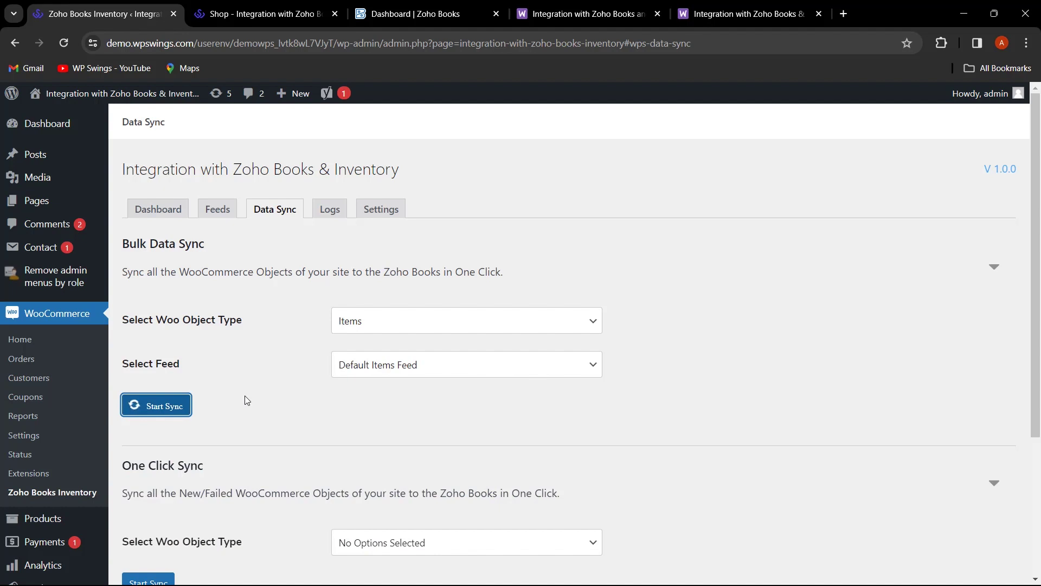
click(165, 407)
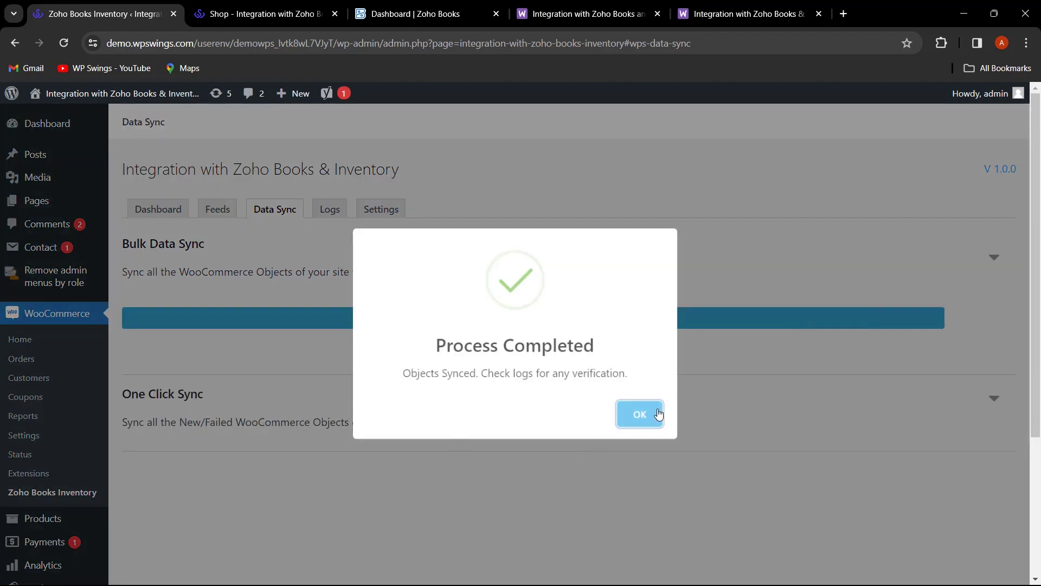
click(639, 417)
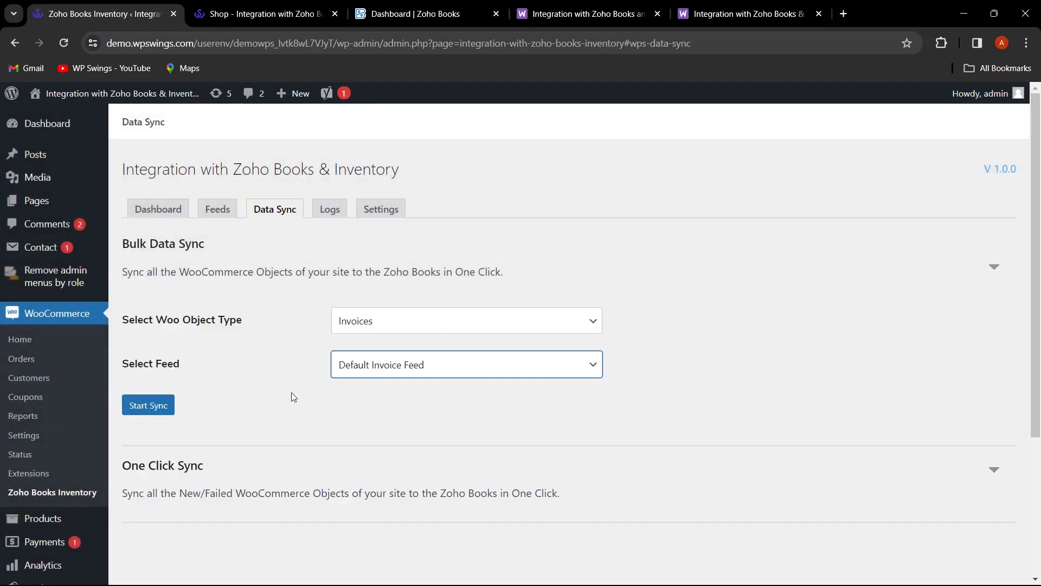
click(155, 405)
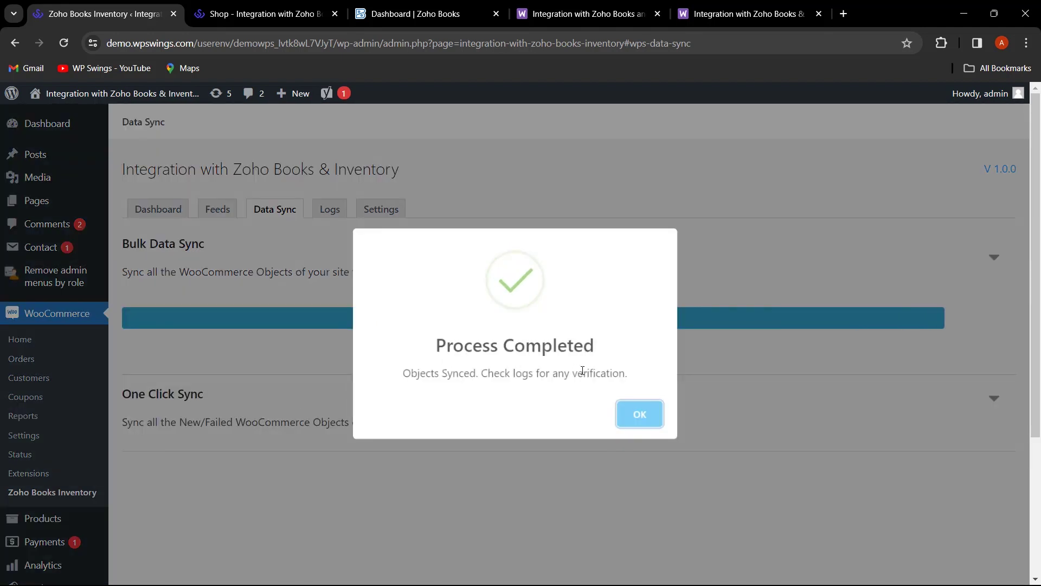
click(645, 416)
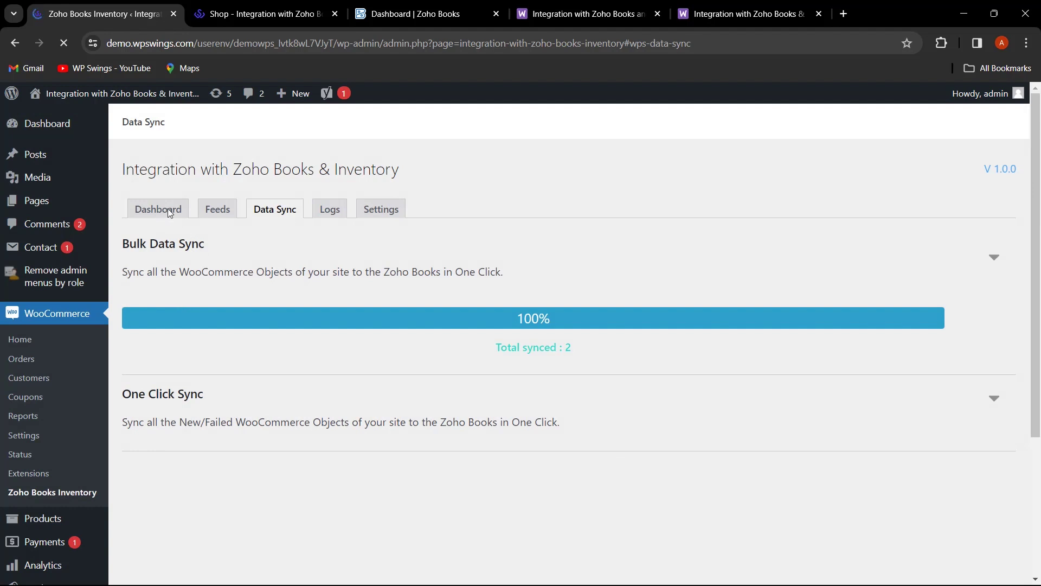
- Check the synced contacts, items and invoices on the plugin's dashboard and look through the Sync Log entries
click(165, 210)
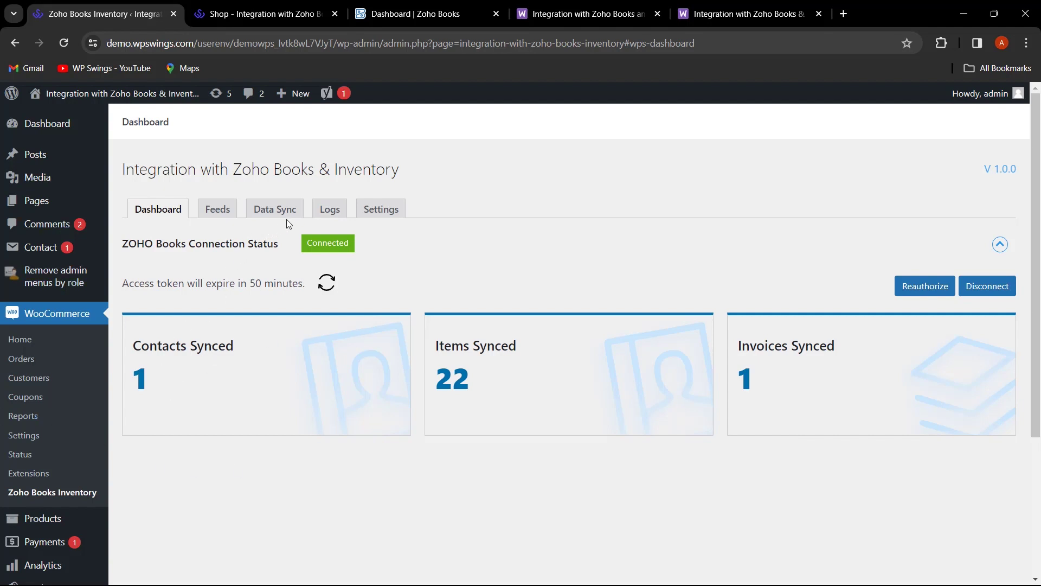
click(330, 212)
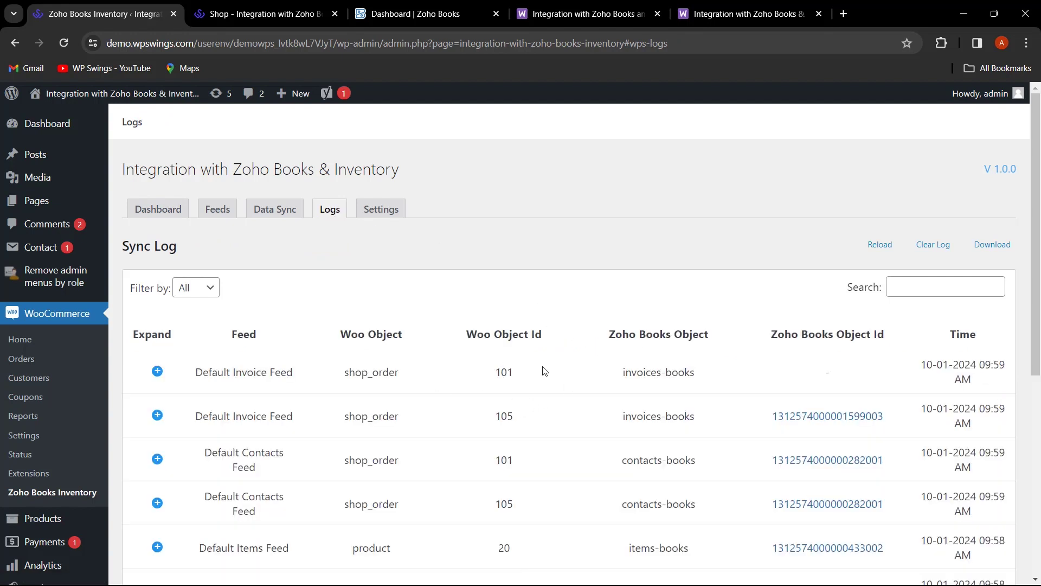
scroll(593, 369, down, 1)
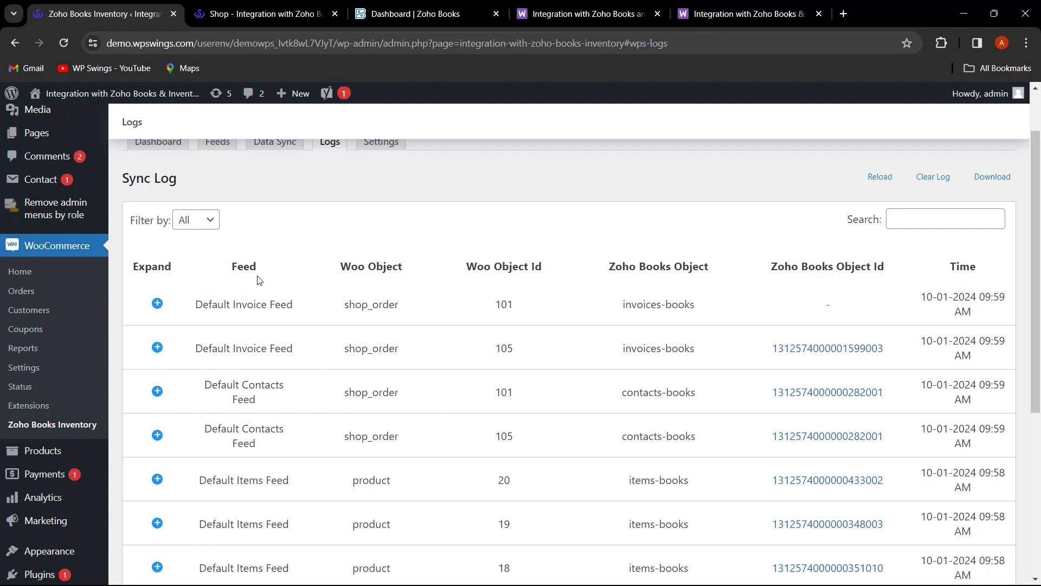
scroll(319, 360, down, 1)
scroll(316, 324, down, 1)
scroll(325, 324, up, 1)
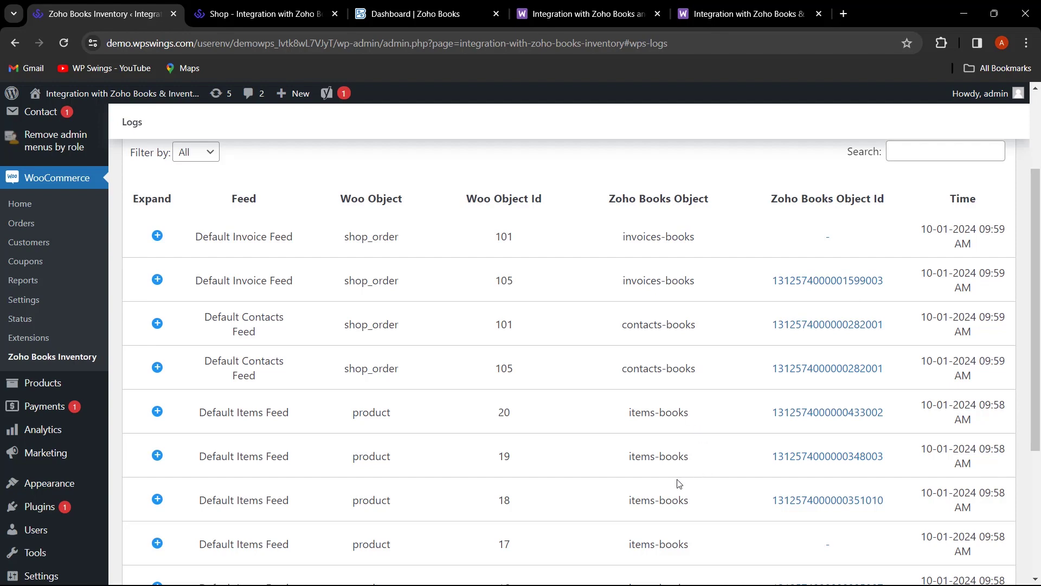
scroll(496, 446, up, 3)
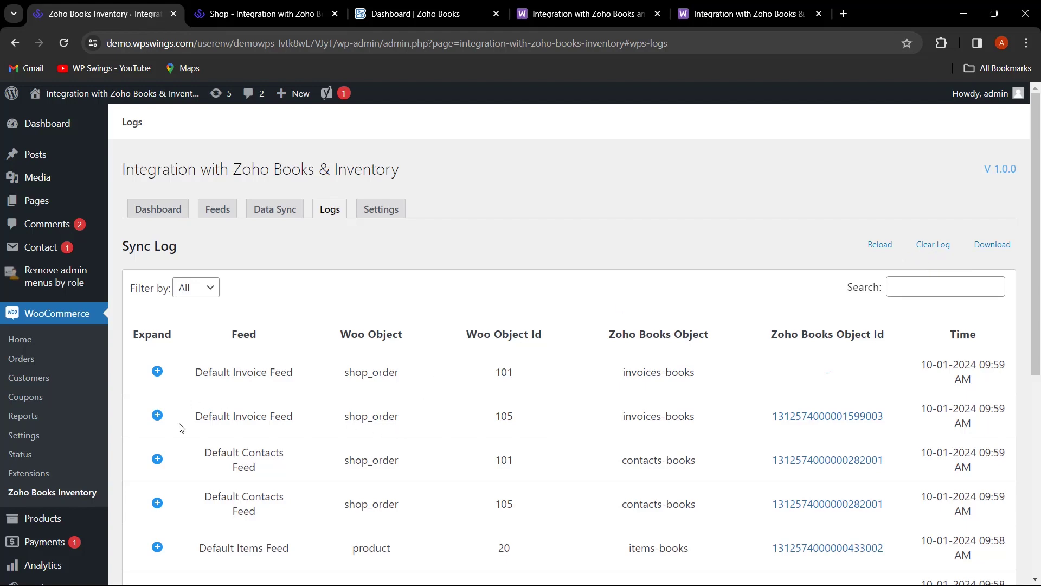
- Inspect the request and response of the second Default Invoice Feed log entry, collapse it and look over the remaining entries
click(158, 416)
scroll(312, 408, down, 1)
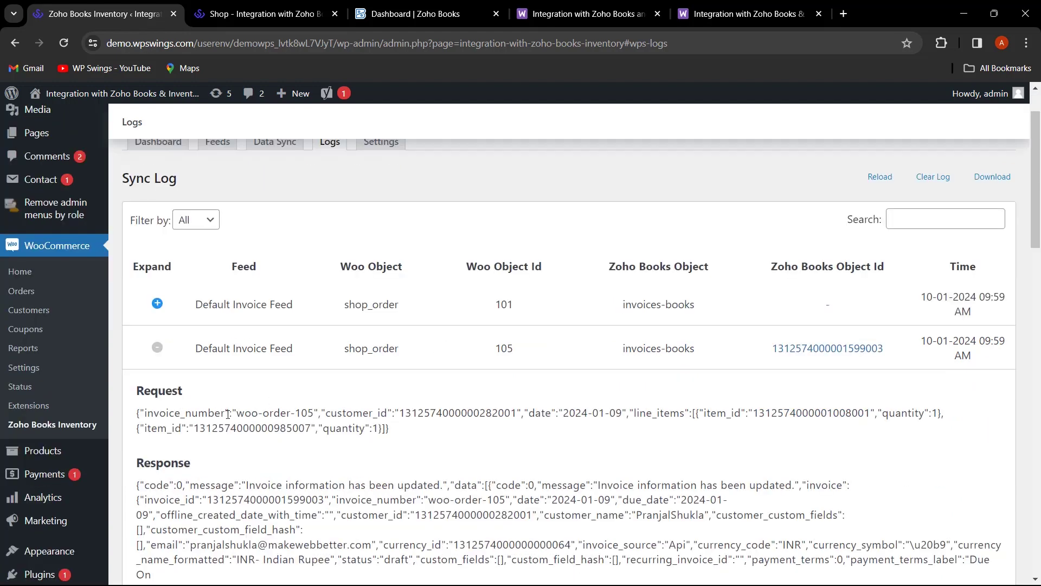
scroll(227, 414, down, 3)
scroll(188, 365, up, 3)
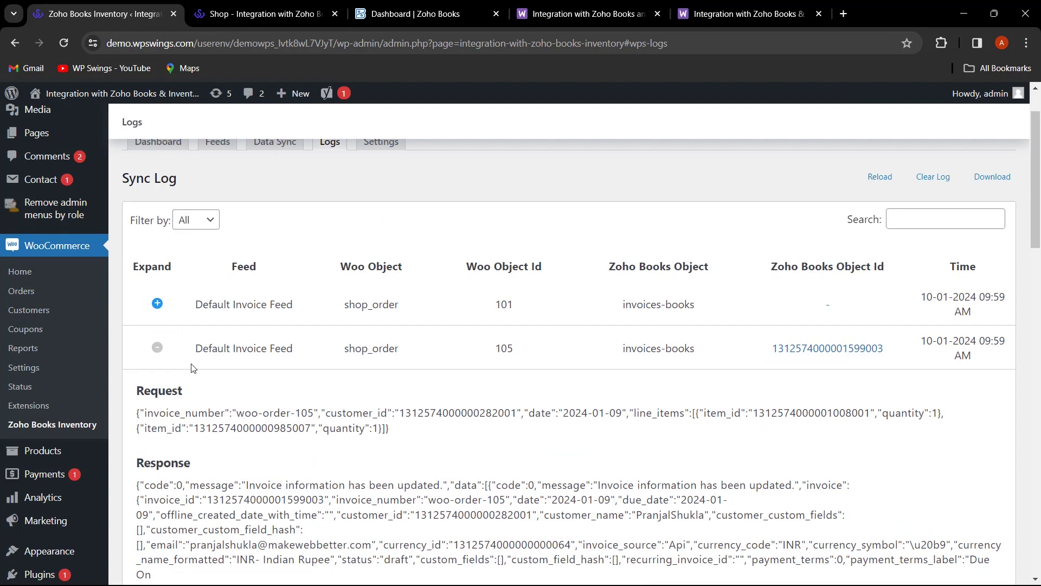
click(157, 348)
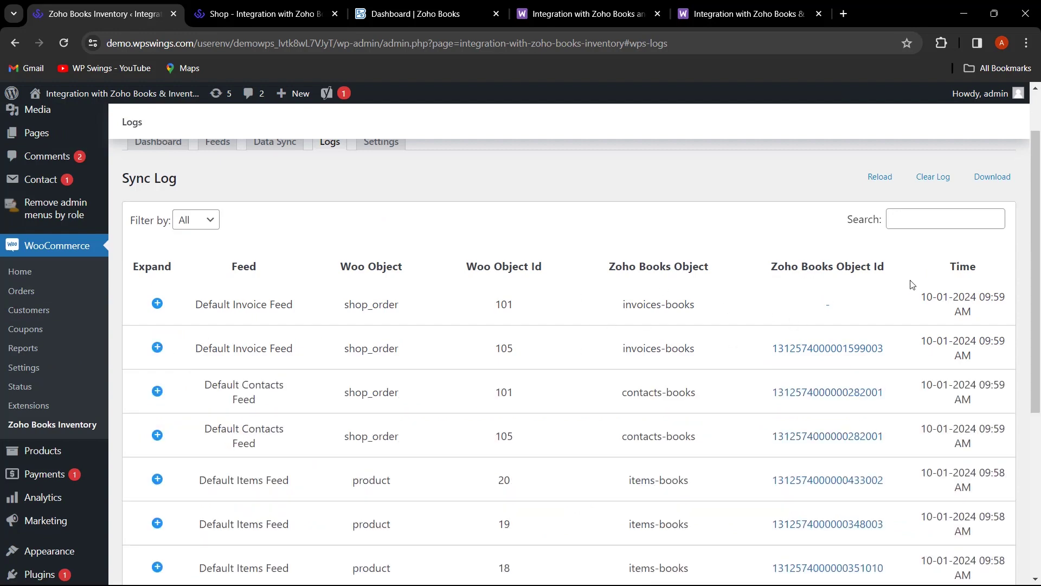
scroll(872, 391, down, 2)
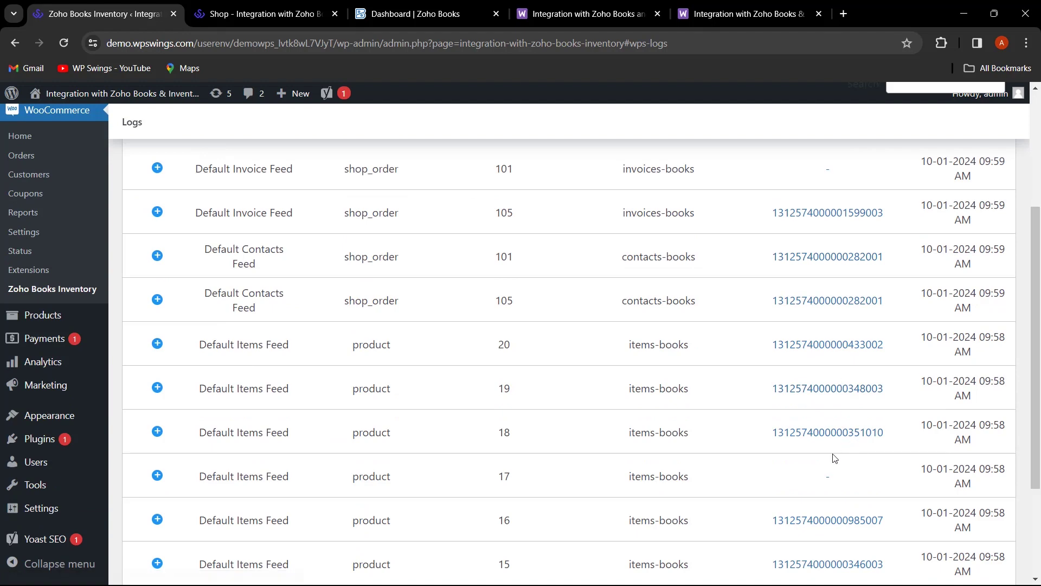
scroll(835, 456, up, 4)
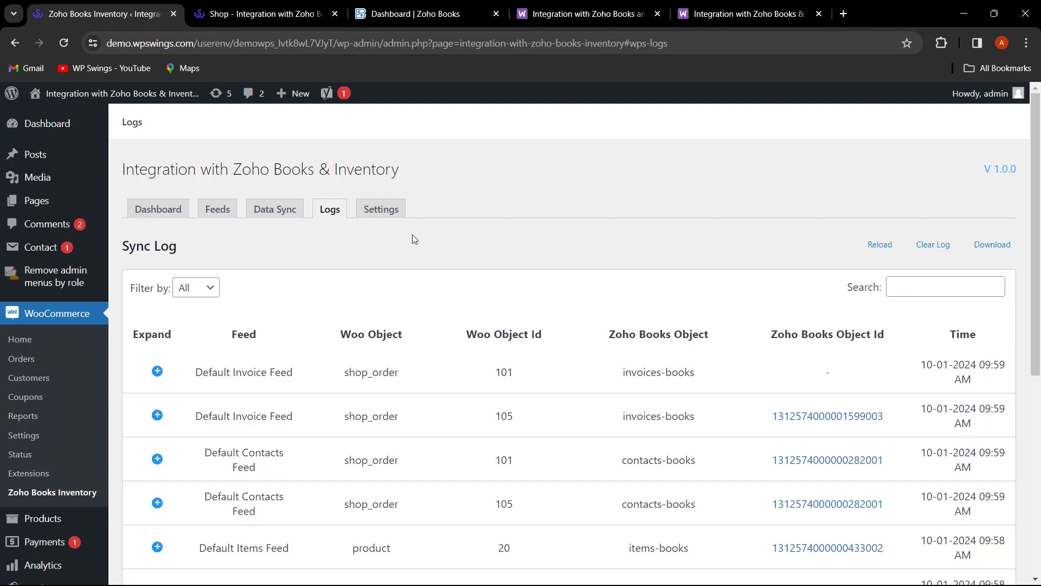
- Place the order on the store's checkout page with the filled-in billing details and direct bank transfer
click(276, 13)
scroll(548, 539, down, 5)
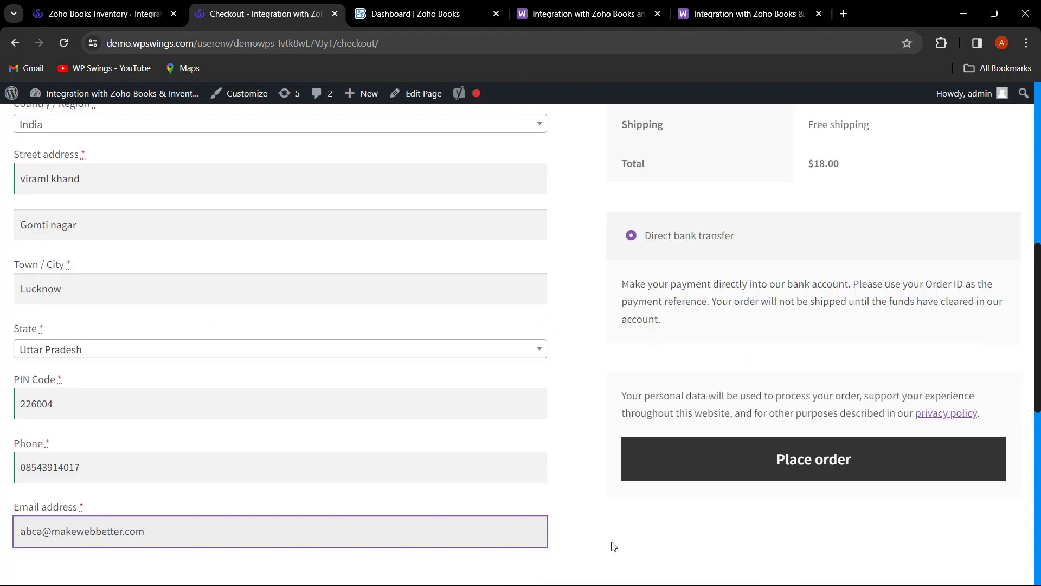
click(613, 546)
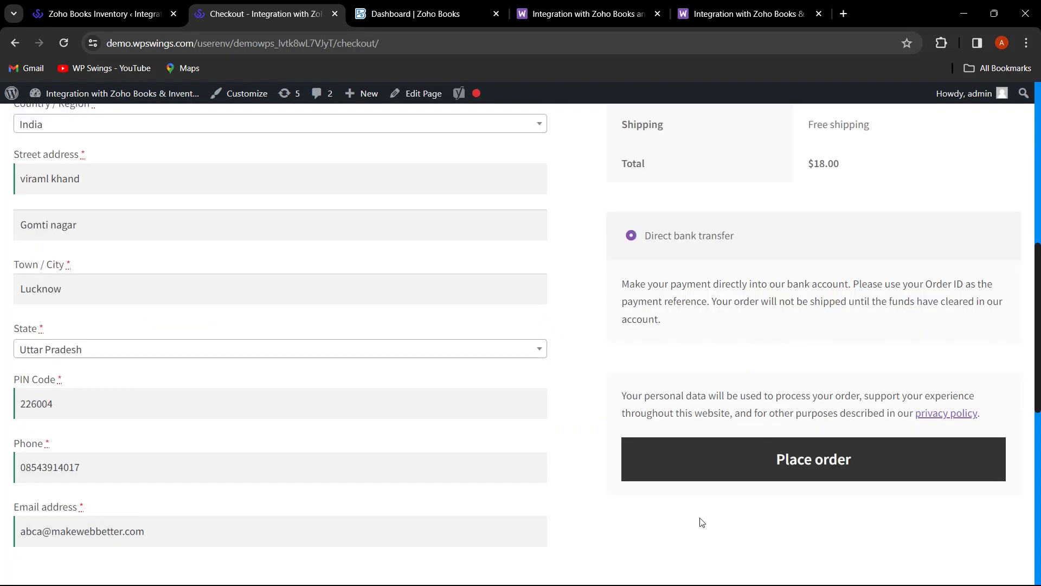
click(797, 461)
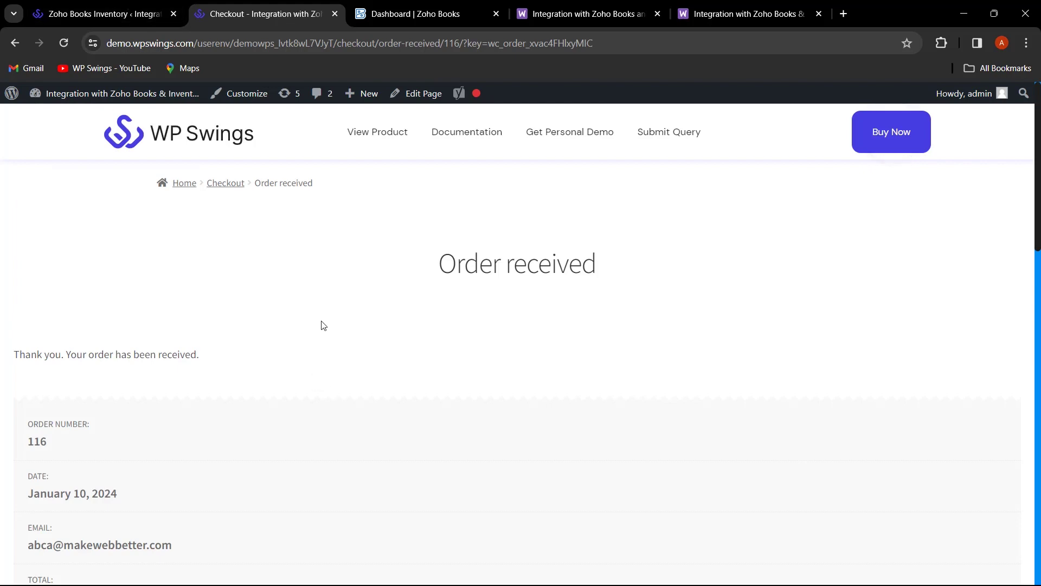
- Change the newest WooCommerce order's status to completed and close the Orders page
click(183, 22)
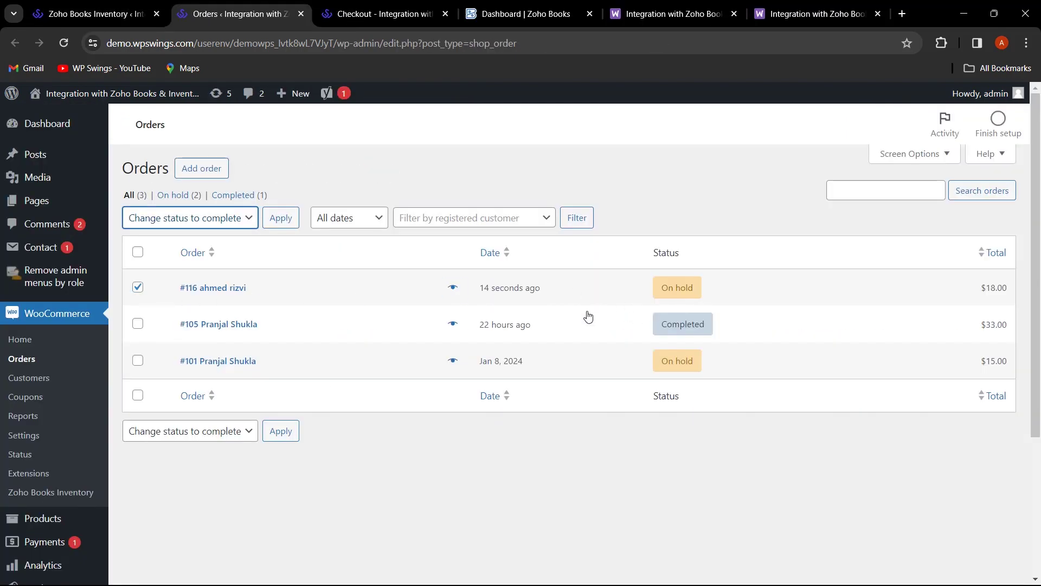
click(281, 222)
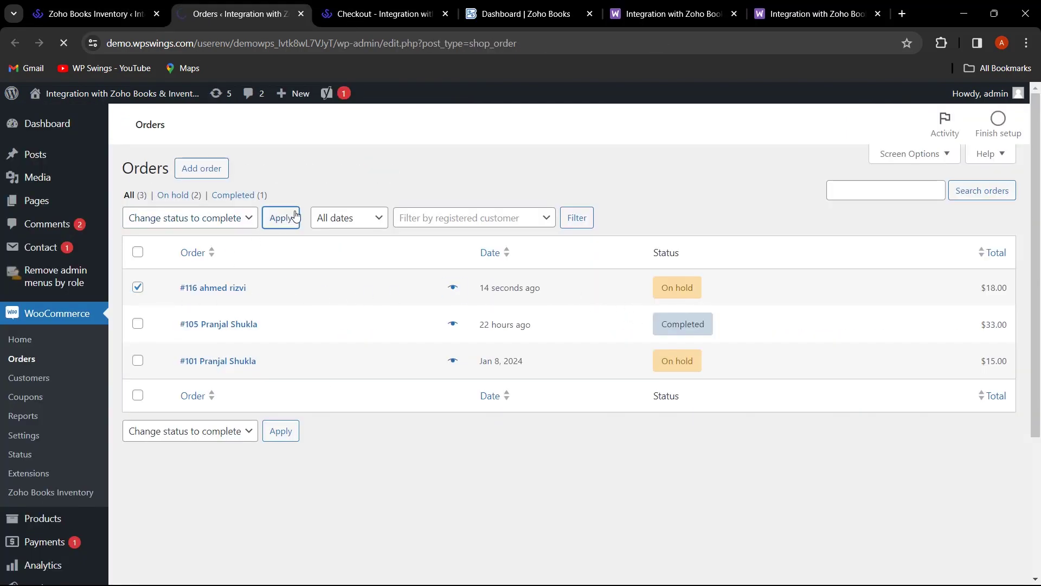
key(ctrl+w)
- Choose a Woo object type for One Click Sync in the plugin's Data Sync section and run the sync
click(275, 209)
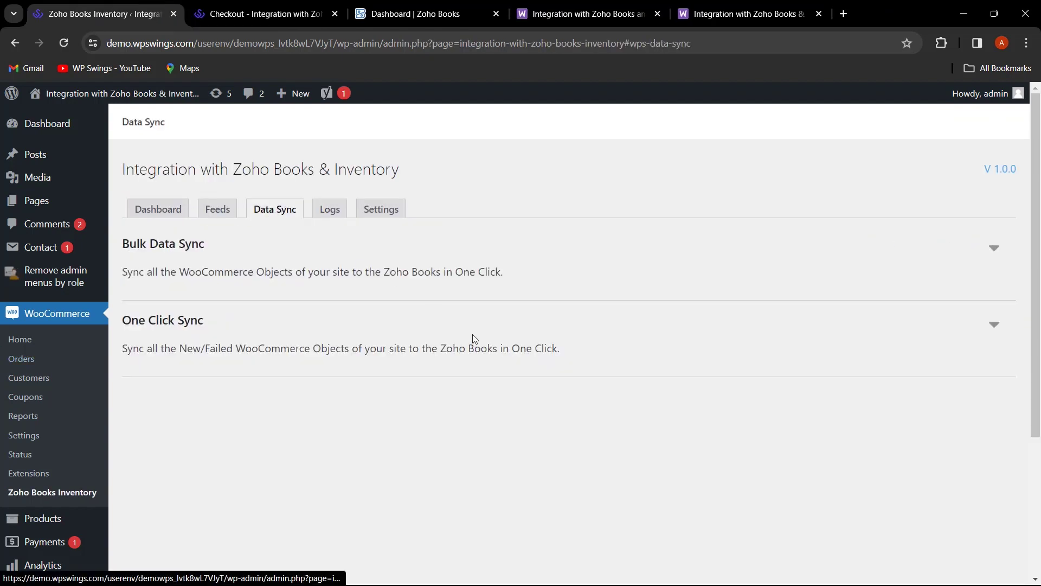
click(996, 328)
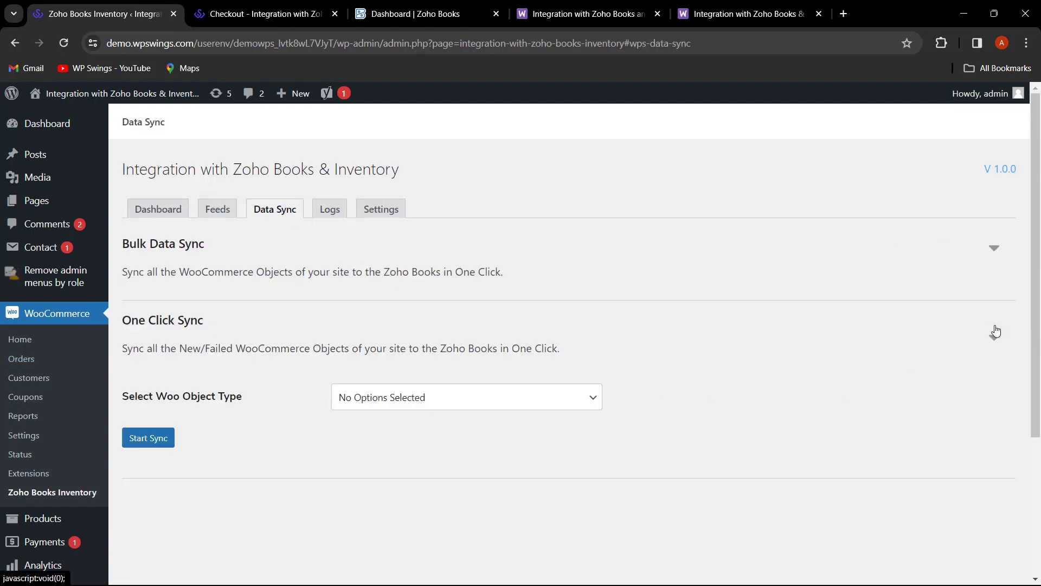
click(434, 399)
click(387, 432)
click(148, 438)
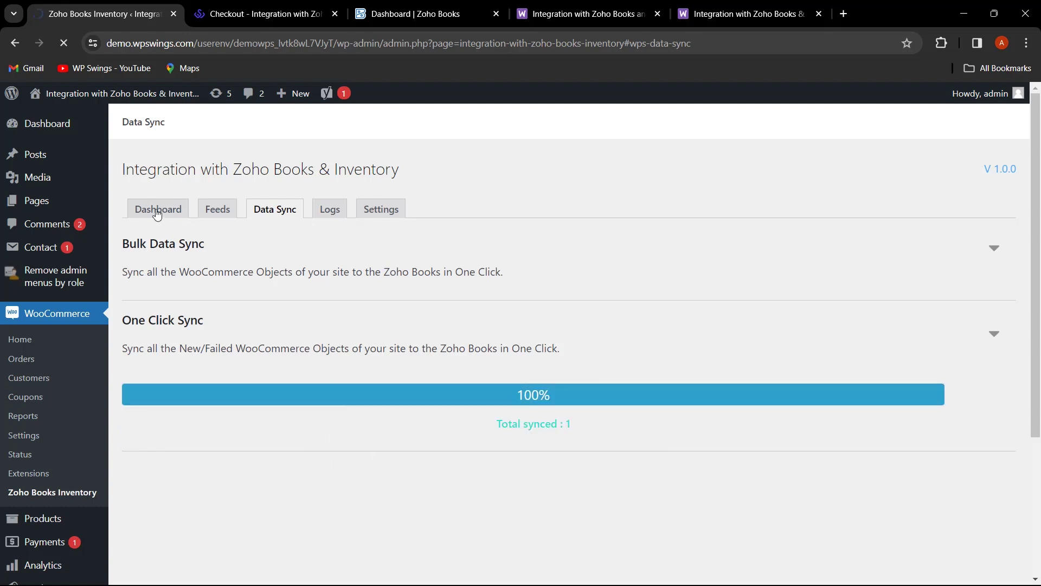
- Review the synced totals on the plugin's dashboard and the newest entries in the Sync Log
click(157, 213)
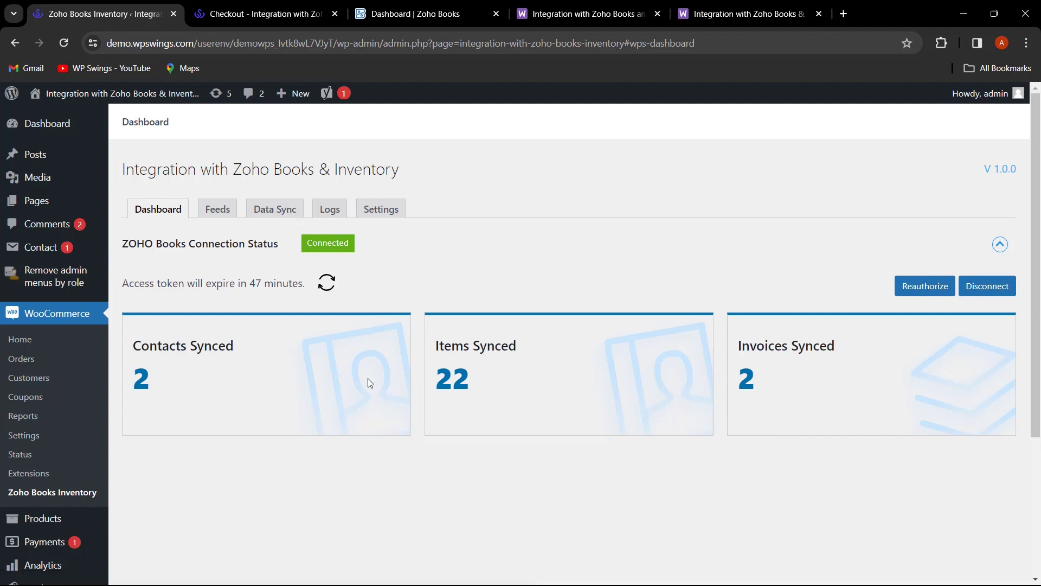
click(330, 211)
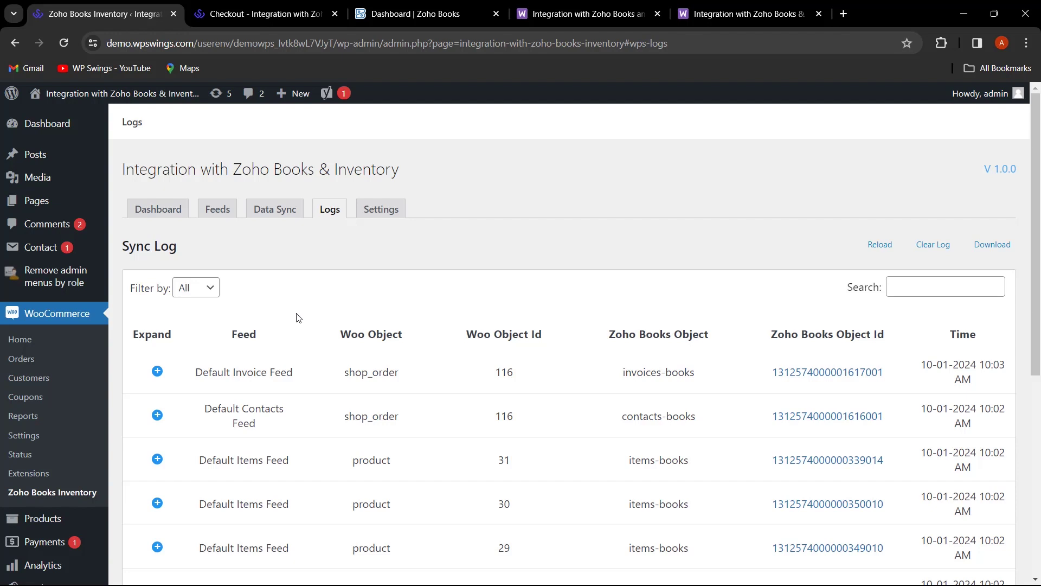
- Enable instant sync in the plugin's settings, keeping background sync turned off
click(392, 219)
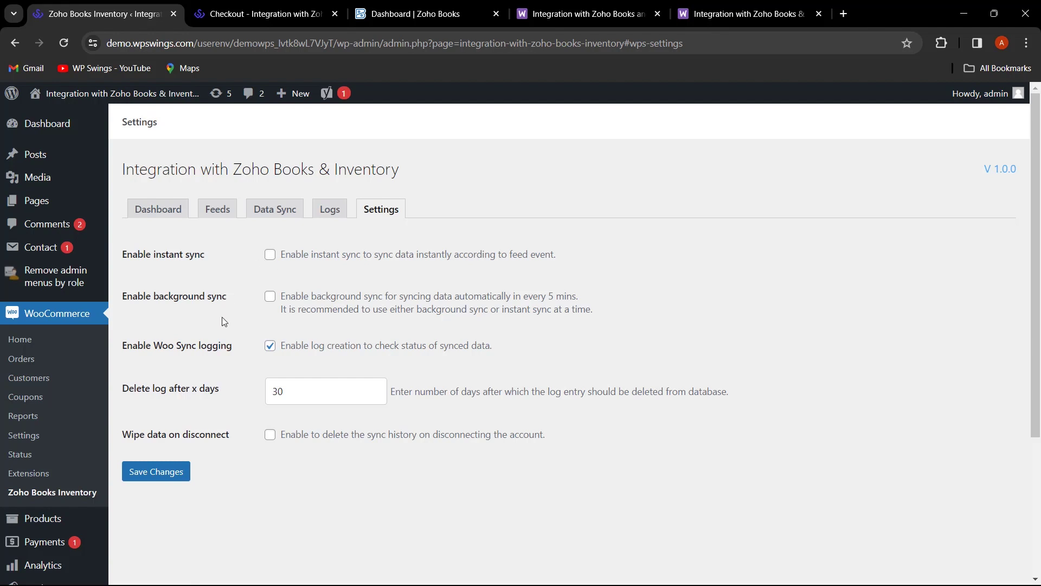
click(270, 255)
click(270, 296)
click(270, 254)
click(270, 296)
click(270, 255)
- Disable Woo Sync logging, save the settings and check the Sync Log
click(270, 346)
click(180, 478)
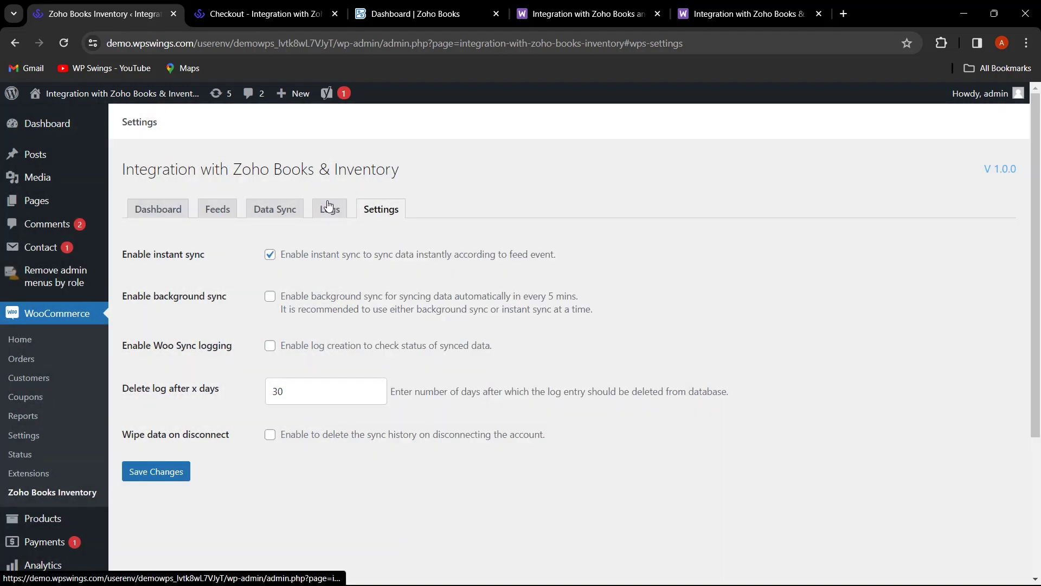
click(327, 206)
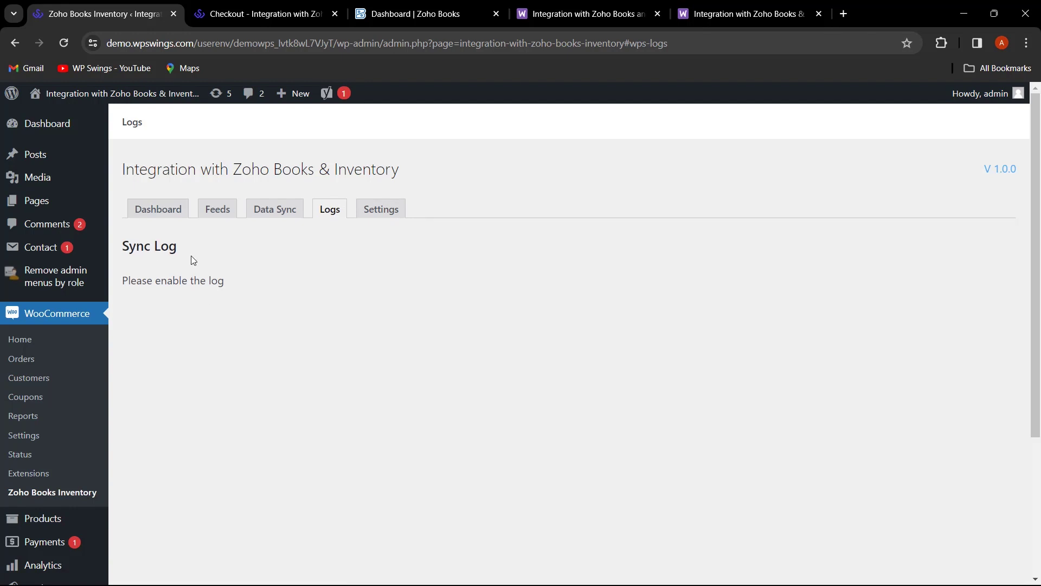
- Re-enable Woo Sync logging in the plugin's settings, save the changes and check the Sync Log
click(383, 211)
click(270, 345)
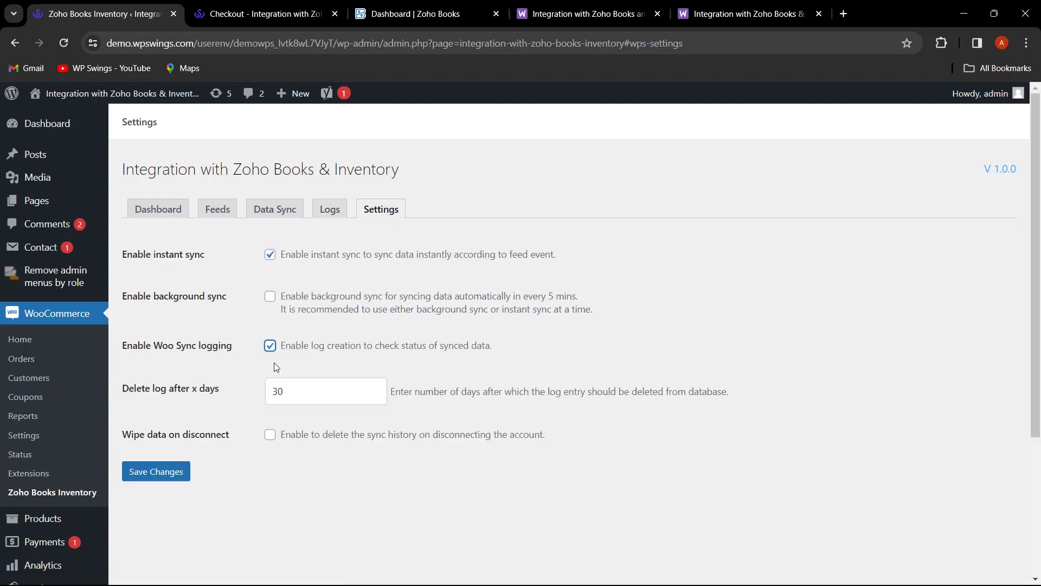
click(170, 473)
click(336, 212)
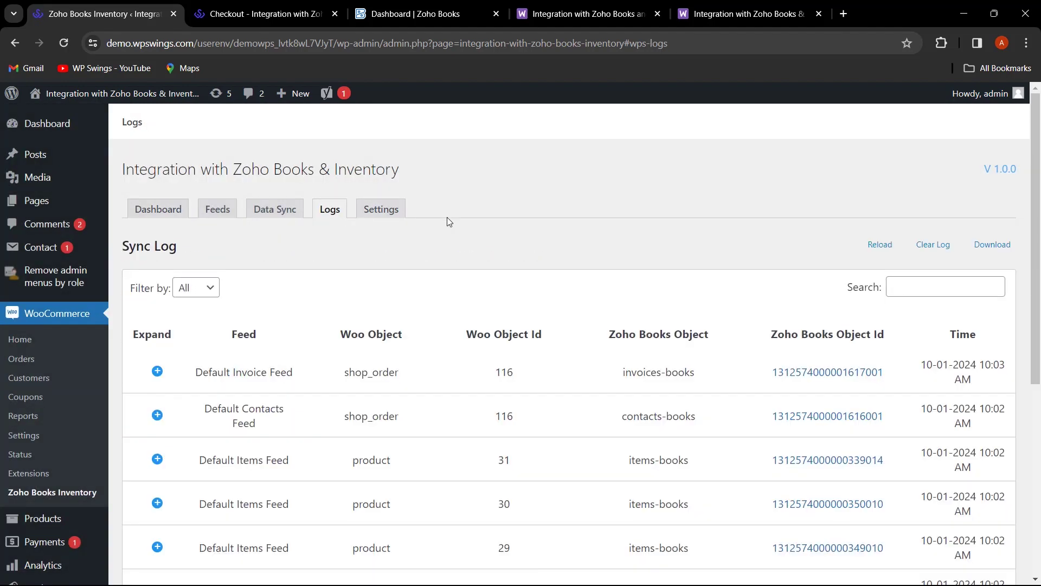
- Review the log deletion period and the Wipe data on disconnect option in the plugin's settings
click(397, 215)
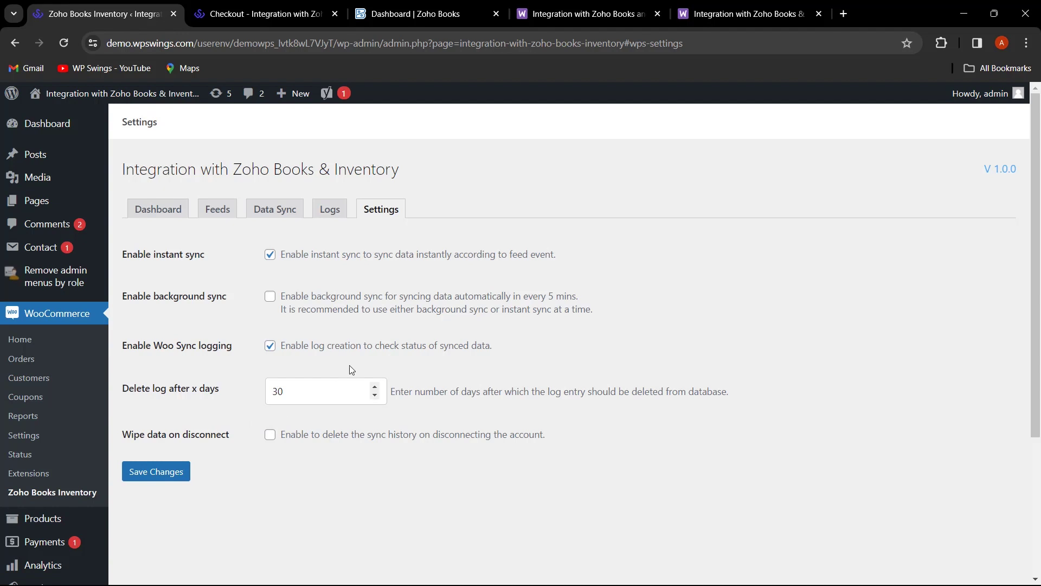
click(323, 400)
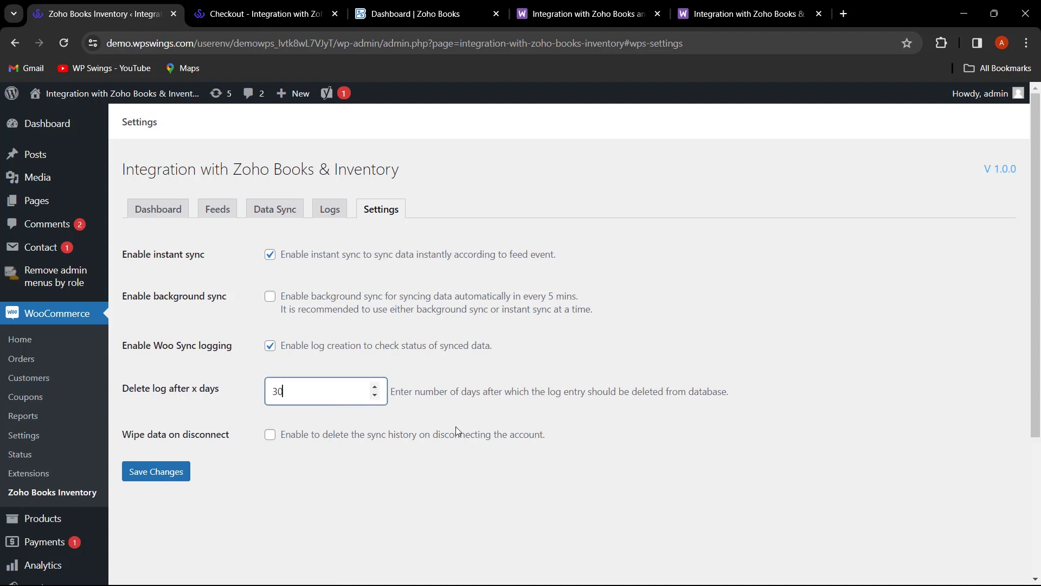
click(626, 434)
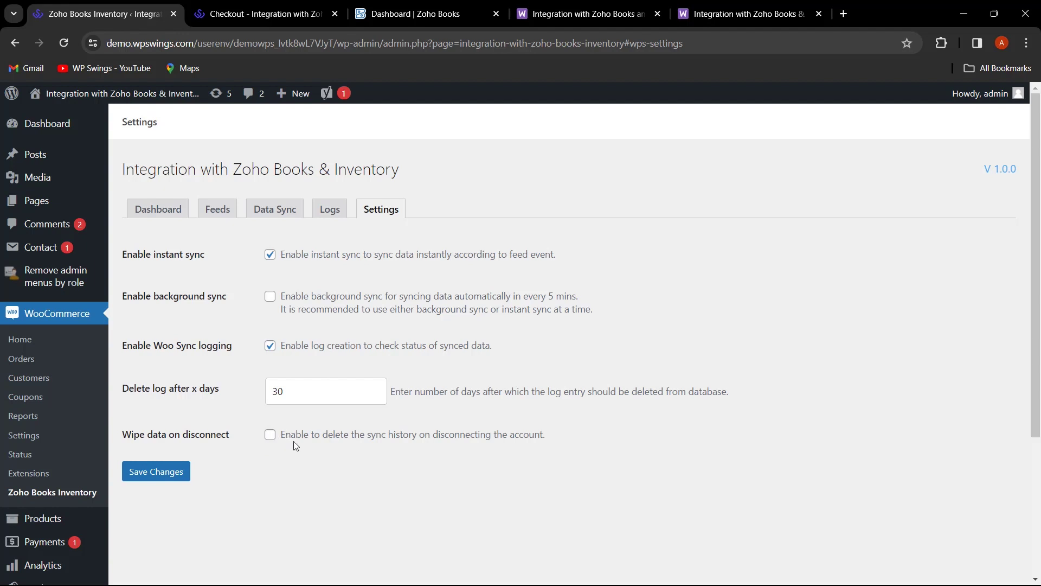
- Disconnect the Zoho Books account from the plugin's dashboard, and reconnect it with the default feeds
click(161, 212)
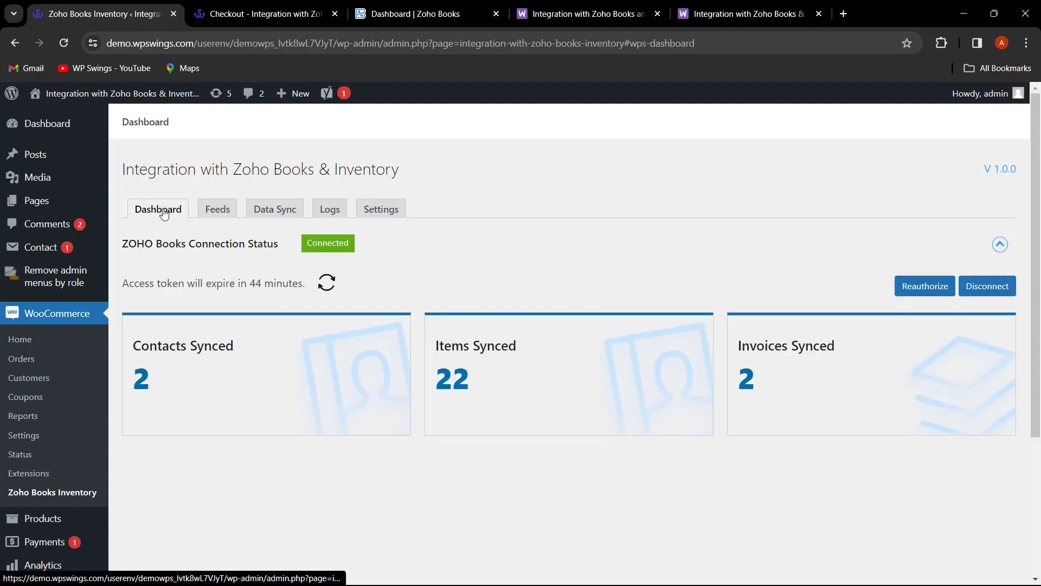
click(988, 286)
click(573, 360)
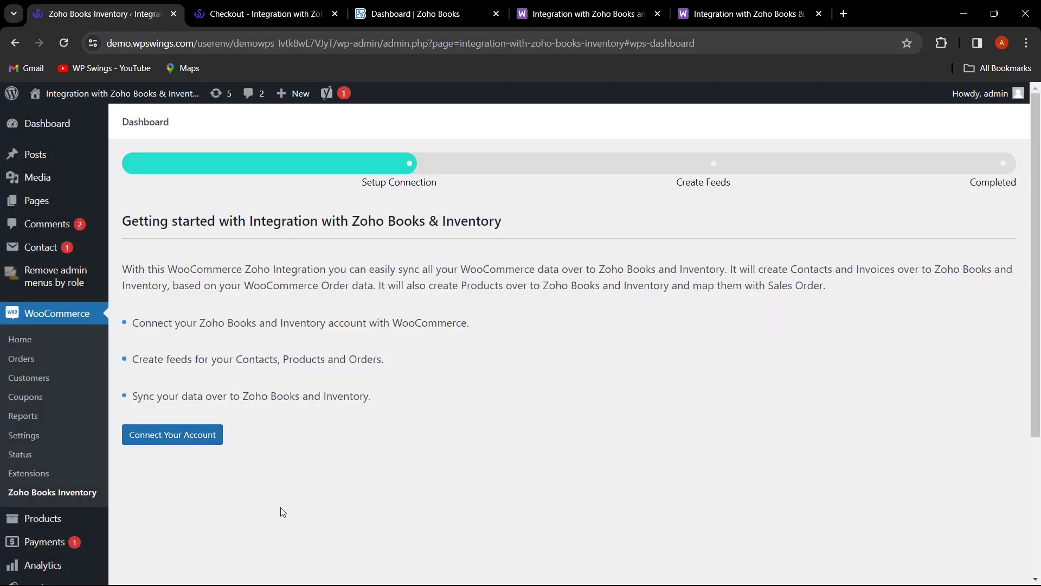
click(203, 434)
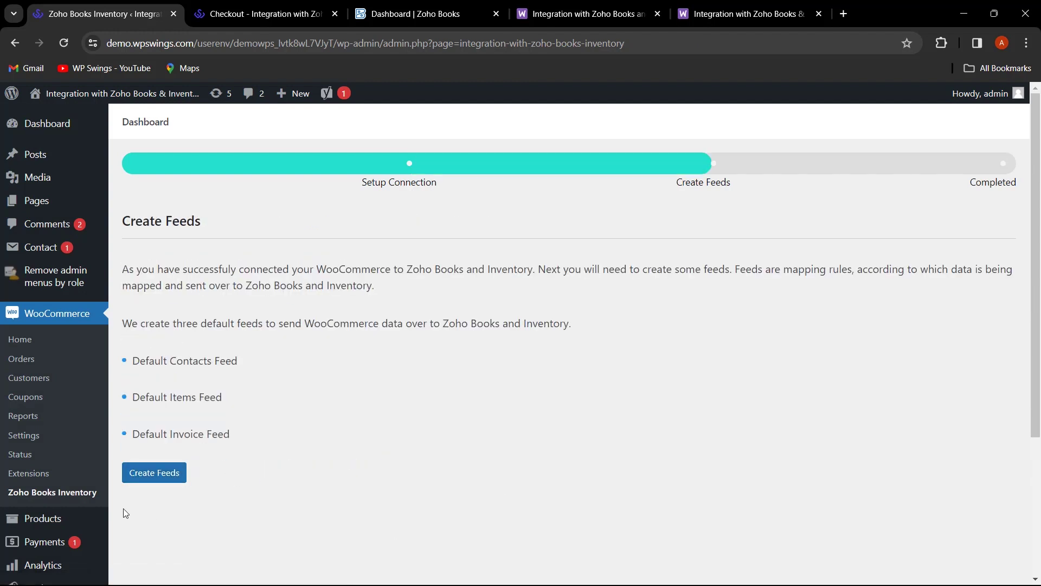
click(163, 478)
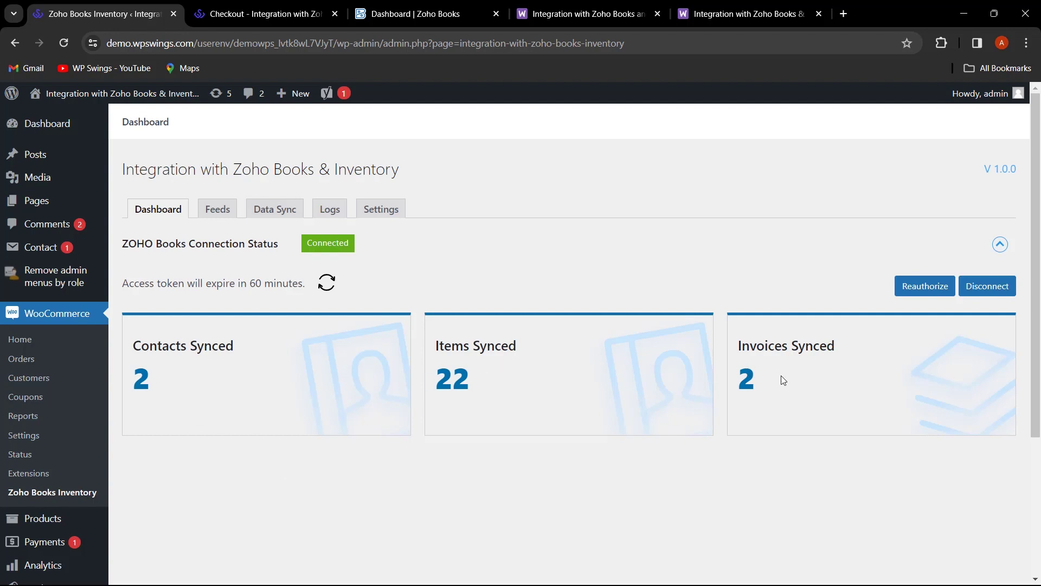
- Enable Wipe data on disconnect in the plugin's settings and save the changes
click(381, 213)
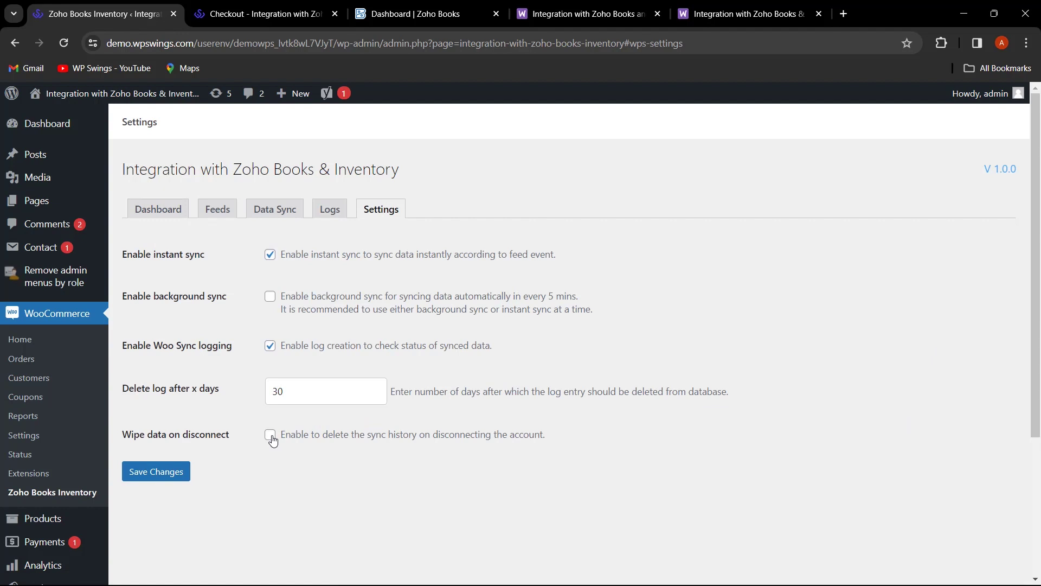
click(272, 443)
click(163, 477)
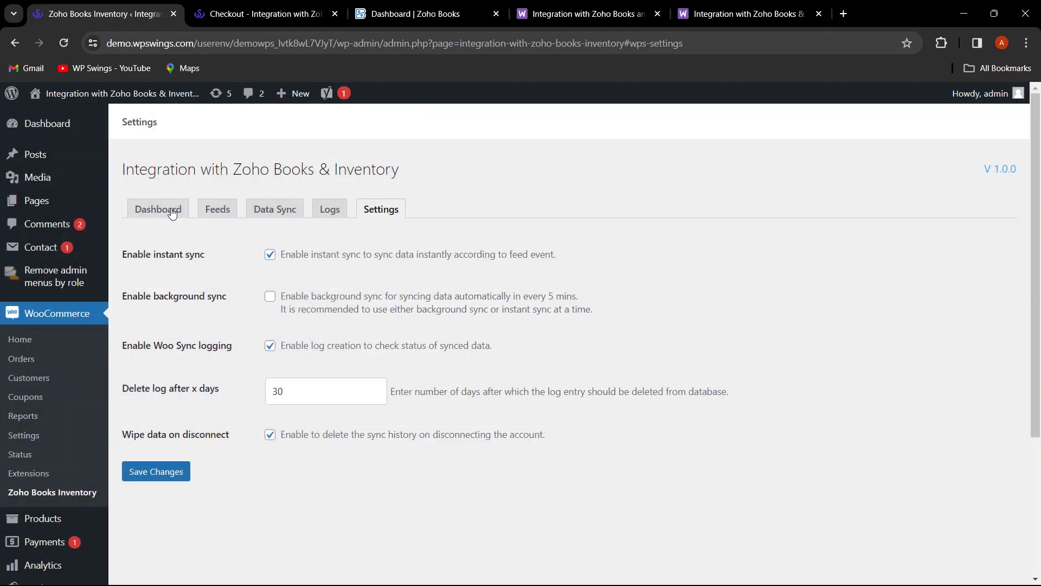
- Disconnect the Zoho Books account with data wiping enabled, and reconnect it through to the plugin's dashboard
click(158, 209)
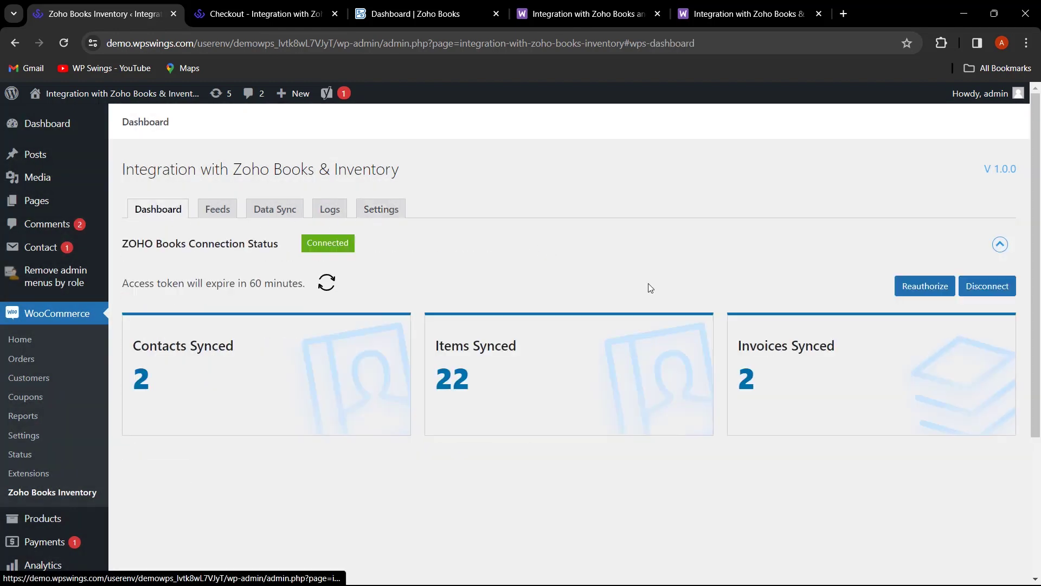
click(984, 292)
click(553, 360)
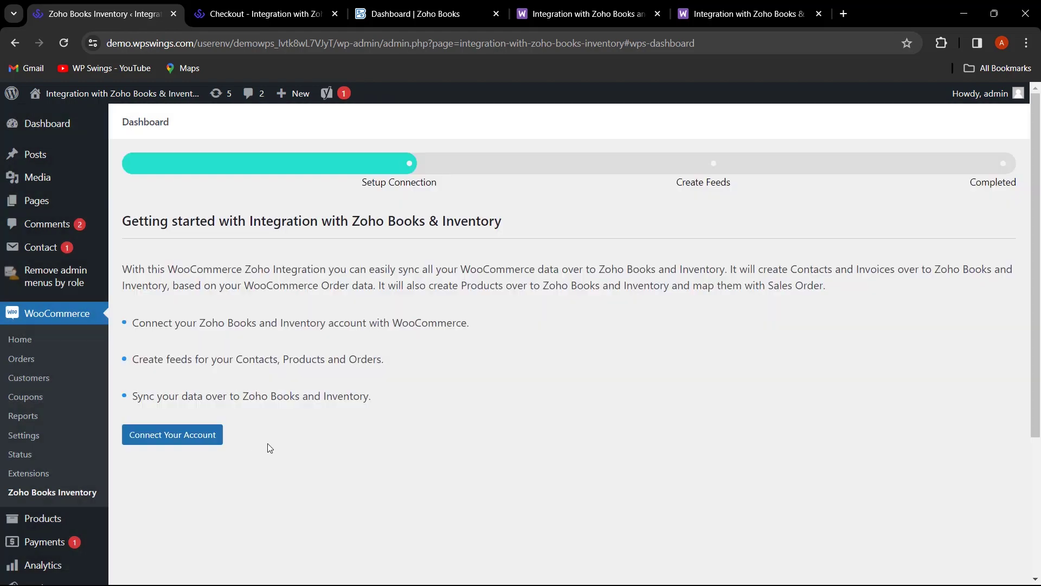
click(181, 434)
click(398, 513)
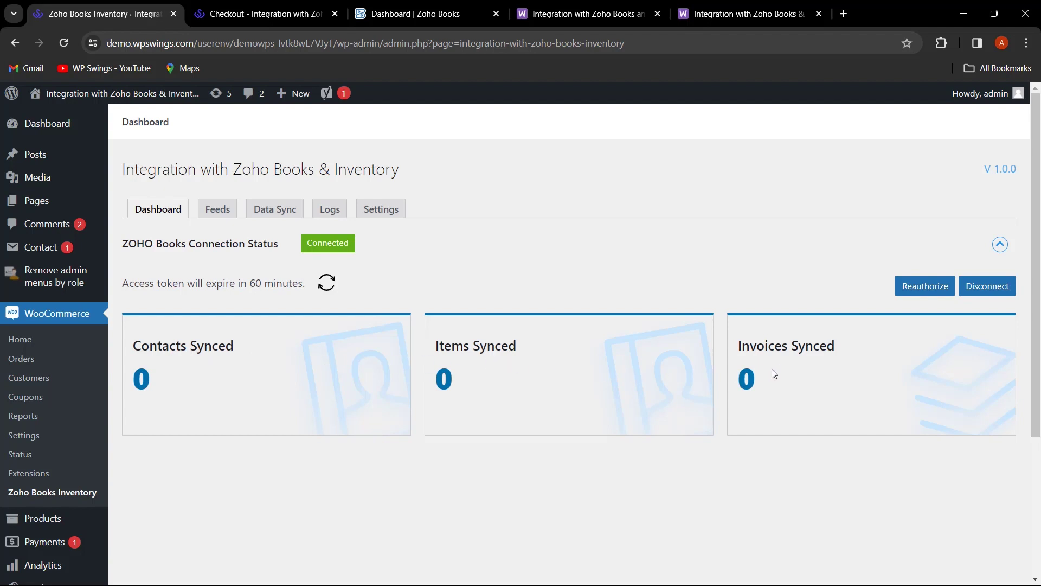
- Choose a Woo object type under Bulk Data Sync, run the sync to Zoho Books and acknowledge its completion
click(285, 218)
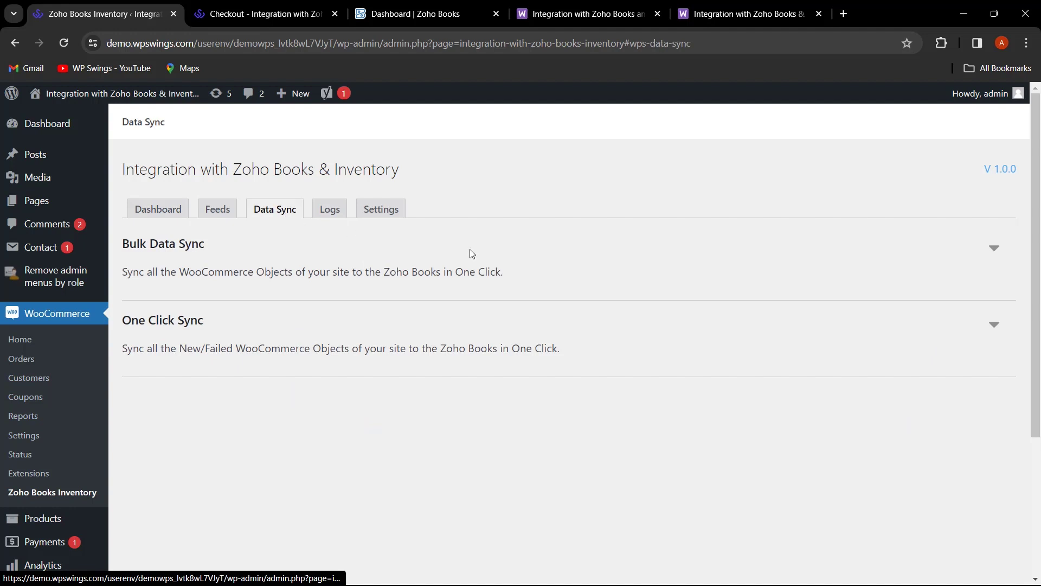
click(997, 253)
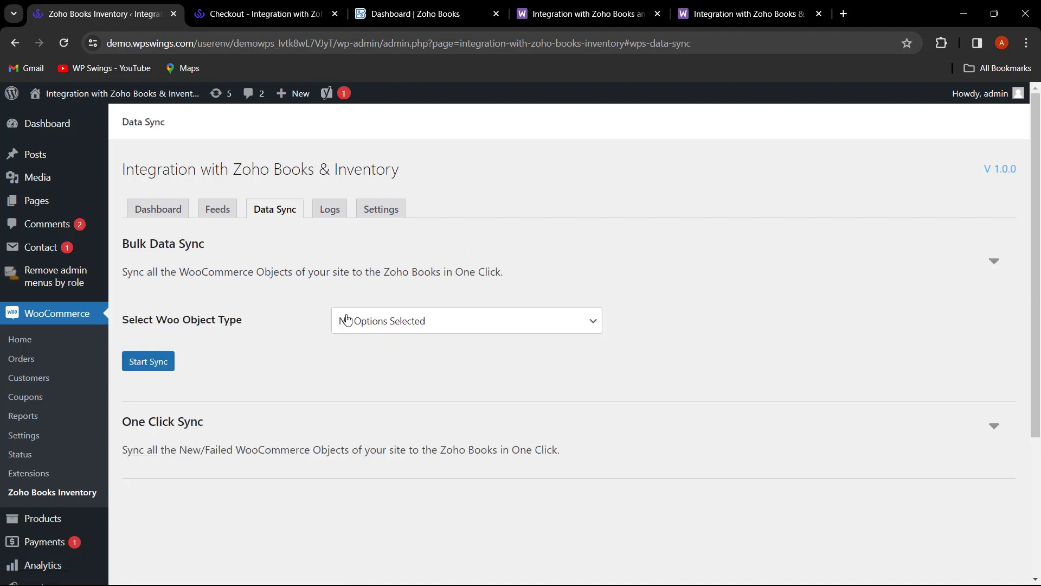
click(400, 320)
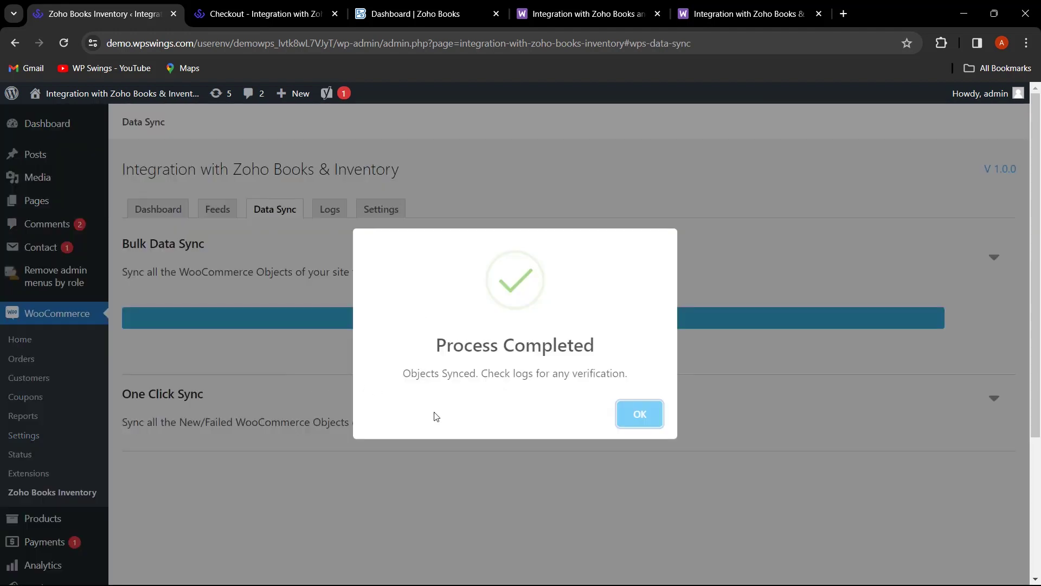
click(638, 422)
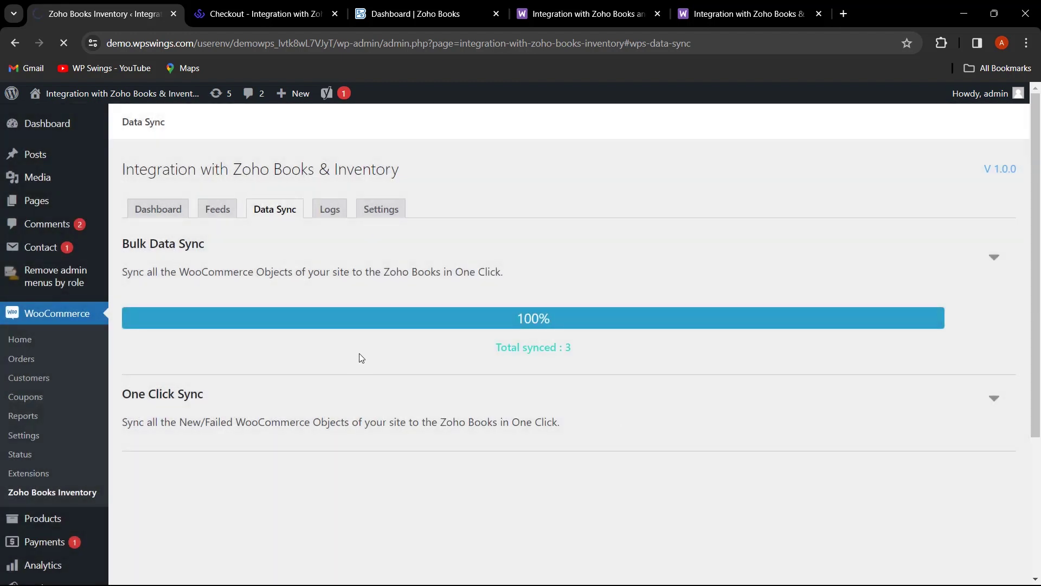
- Check the synced totals on the plugin's dashboard and disconnect the Zoho Books account
click(166, 208)
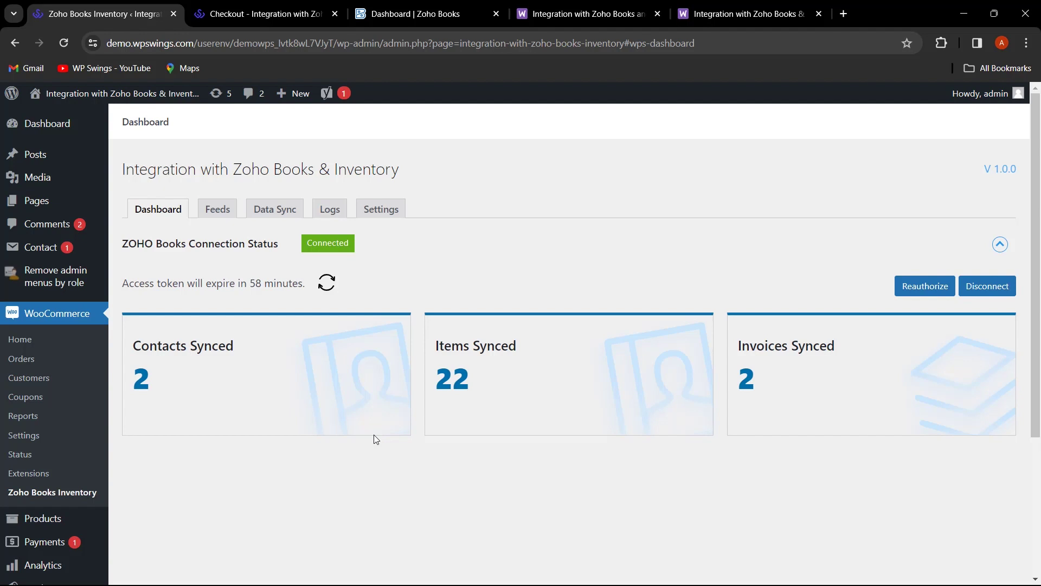
click(973, 293)
click(527, 369)
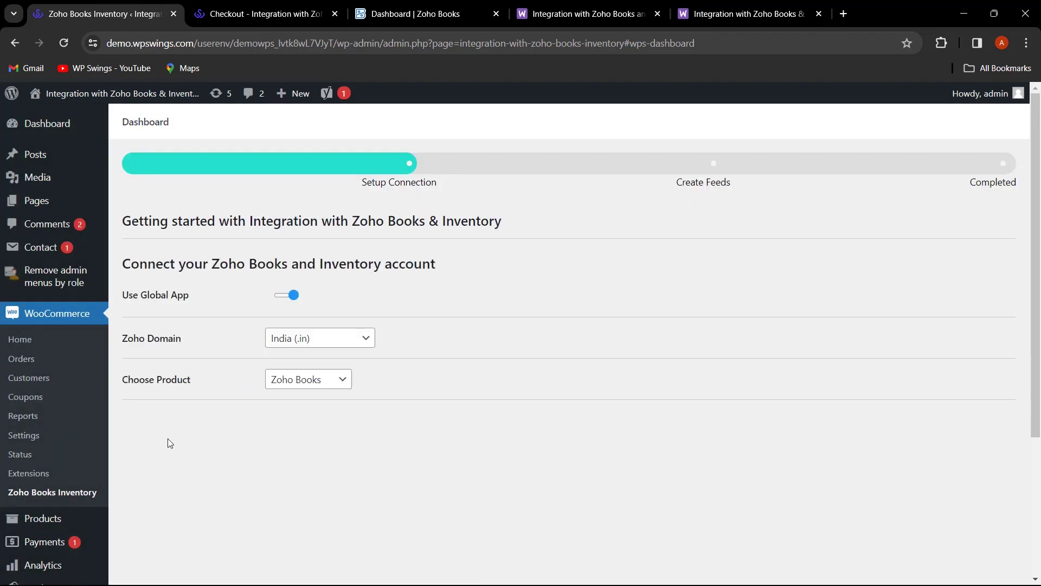
- Authorize the connection with Zoho Inventory as the product and complete the default feeds setup through to the dashboard
click(323, 382)
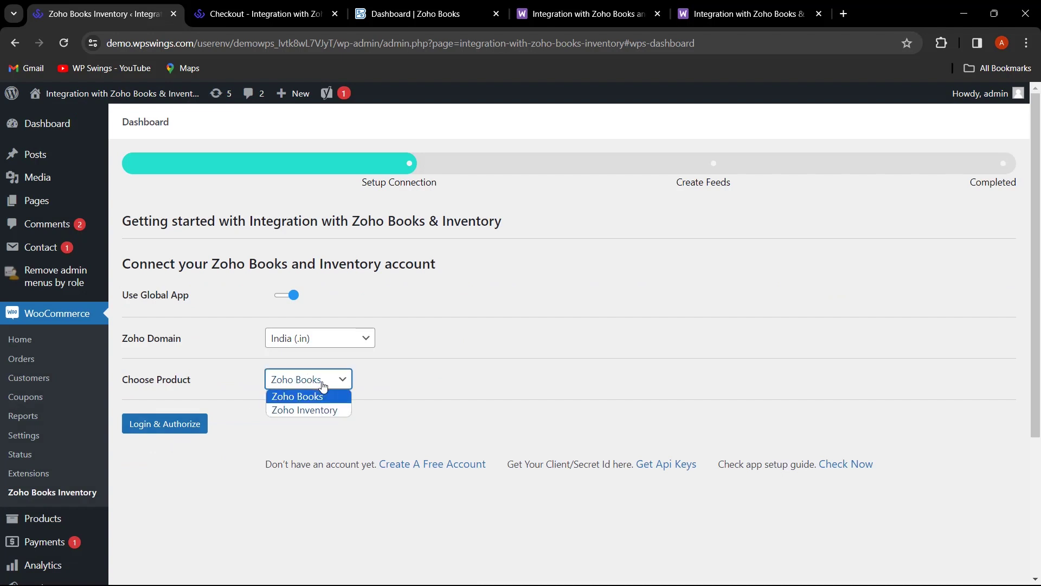
click(323, 412)
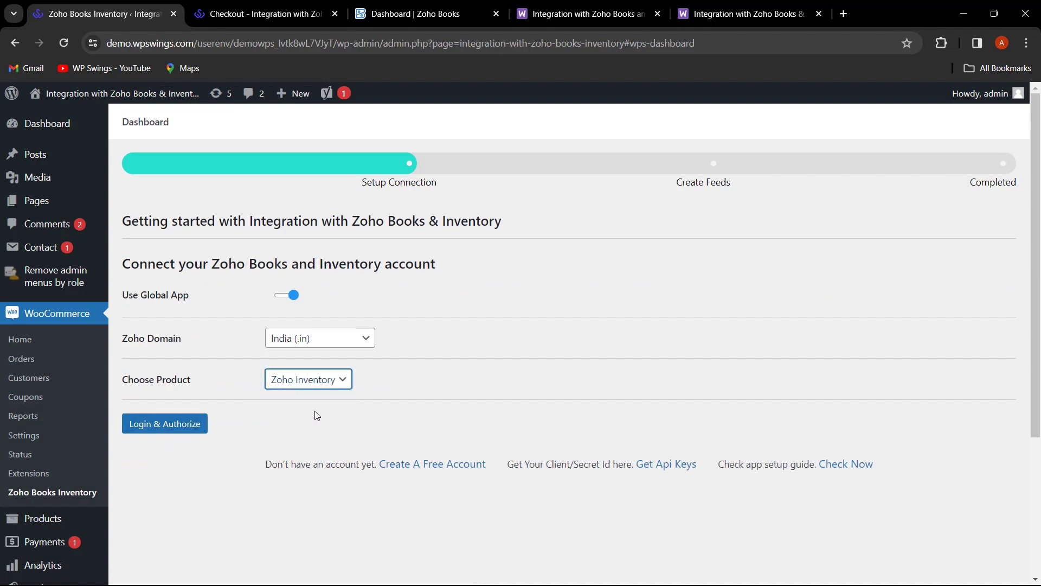
click(182, 427)
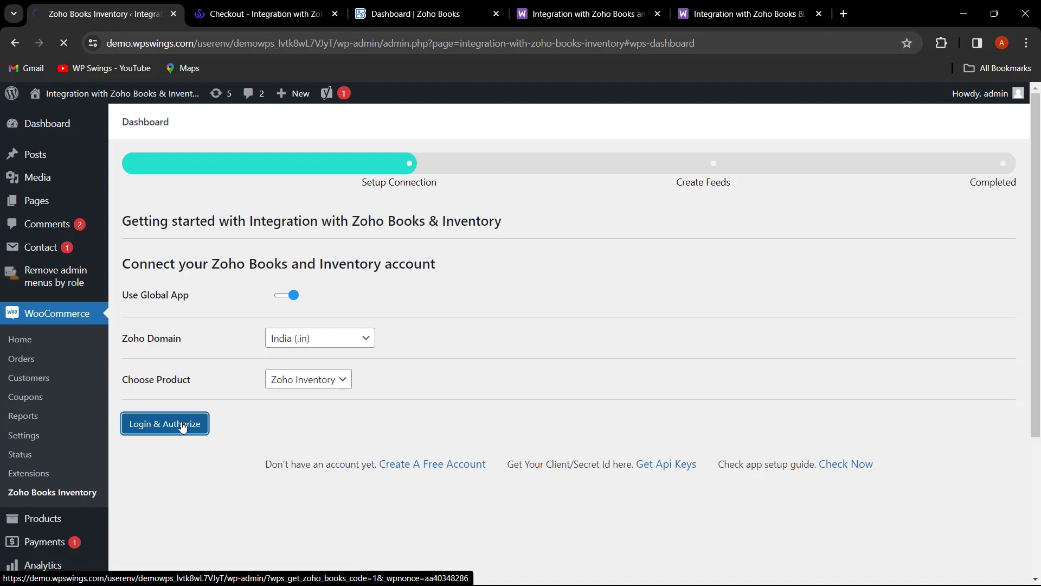
click(172, 463)
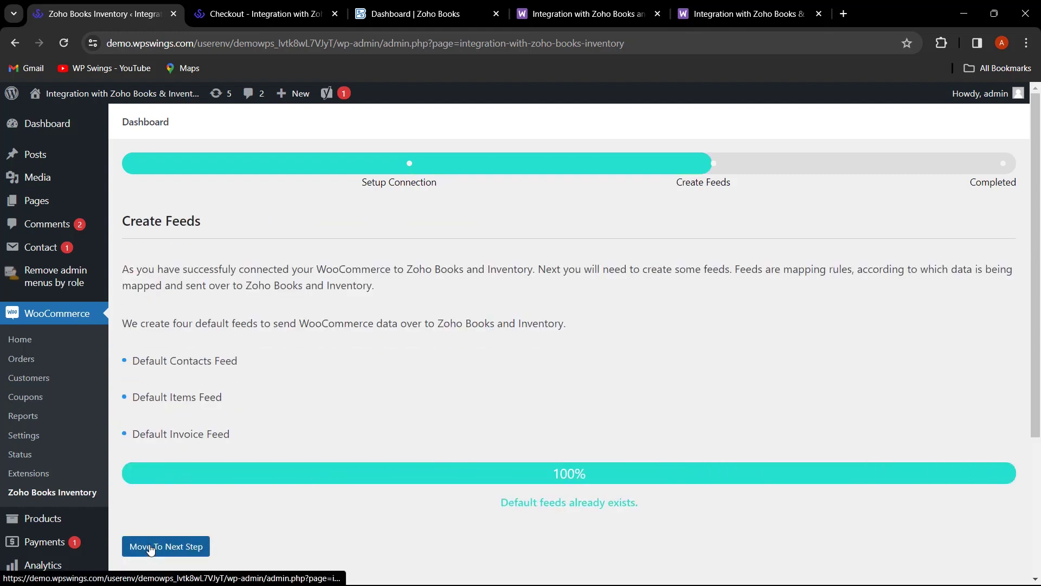
click(151, 549)
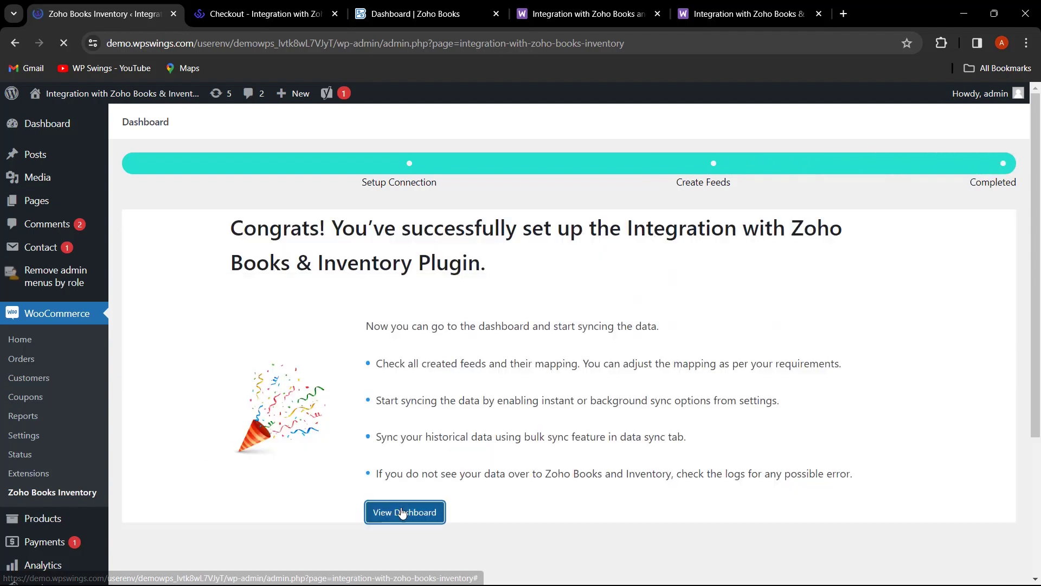
click(402, 512)
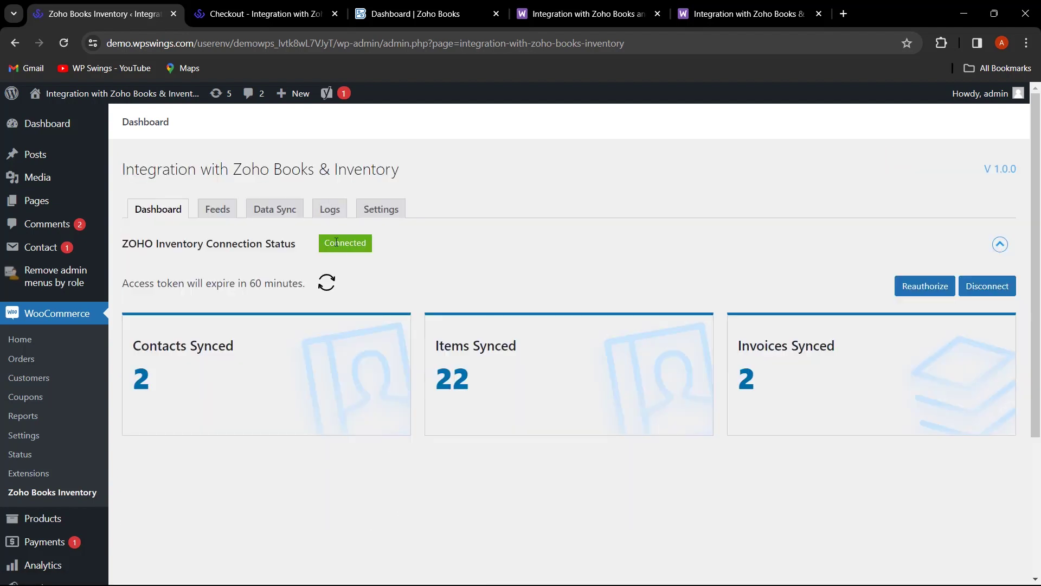
- Check the Sync Log, and run a Bulk Data Sync of Invoices to Zoho Inventory using the Default Invoice Feed
click(335, 215)
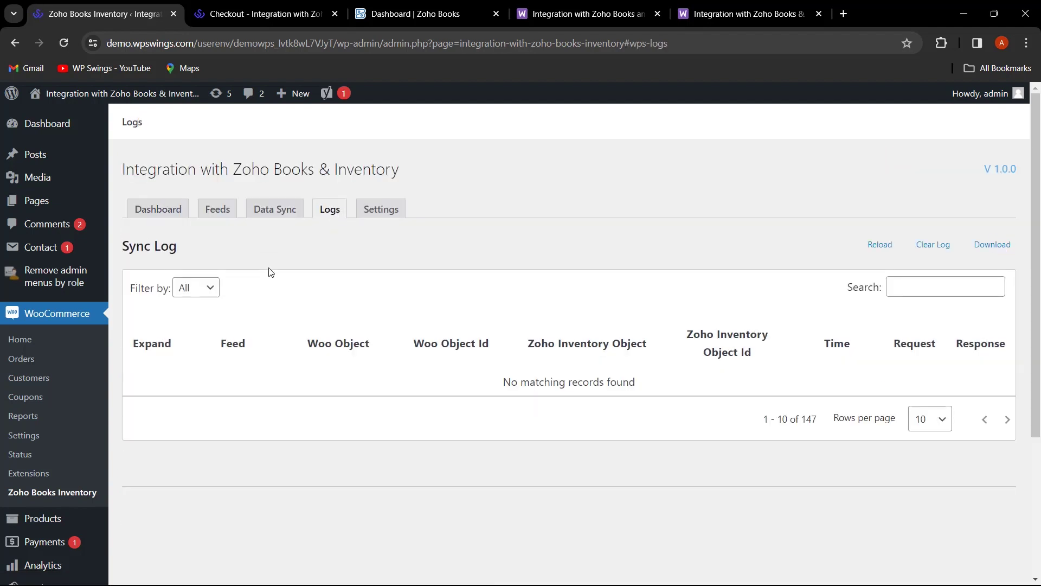
click(277, 209)
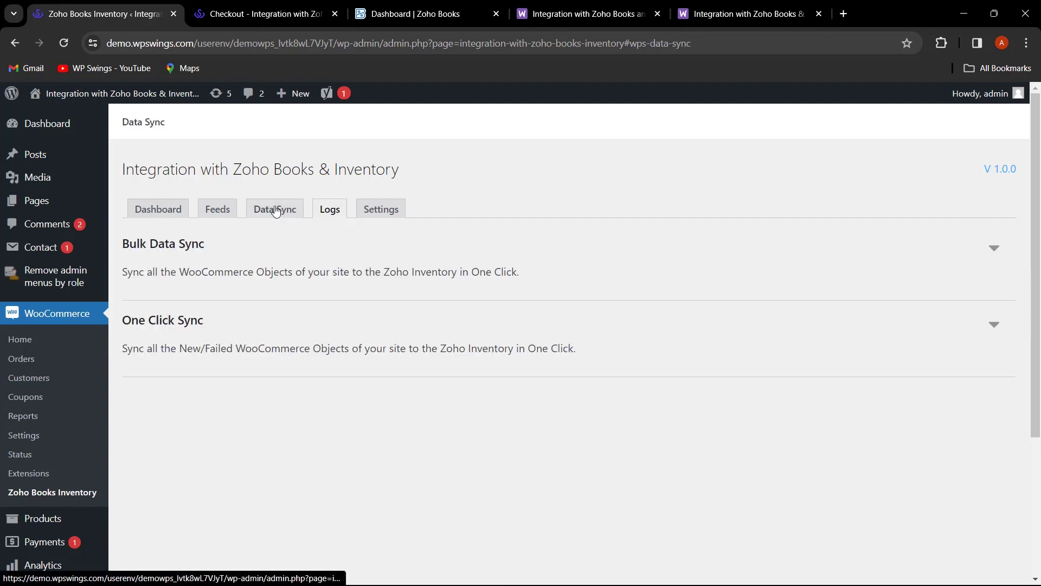
click(994, 248)
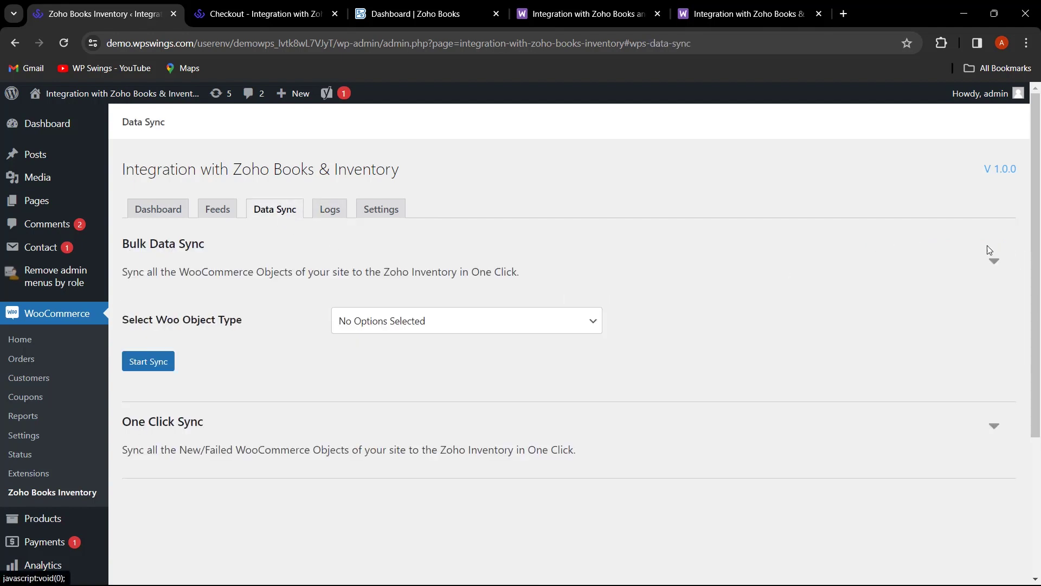
click(378, 325)
click(994, 261)
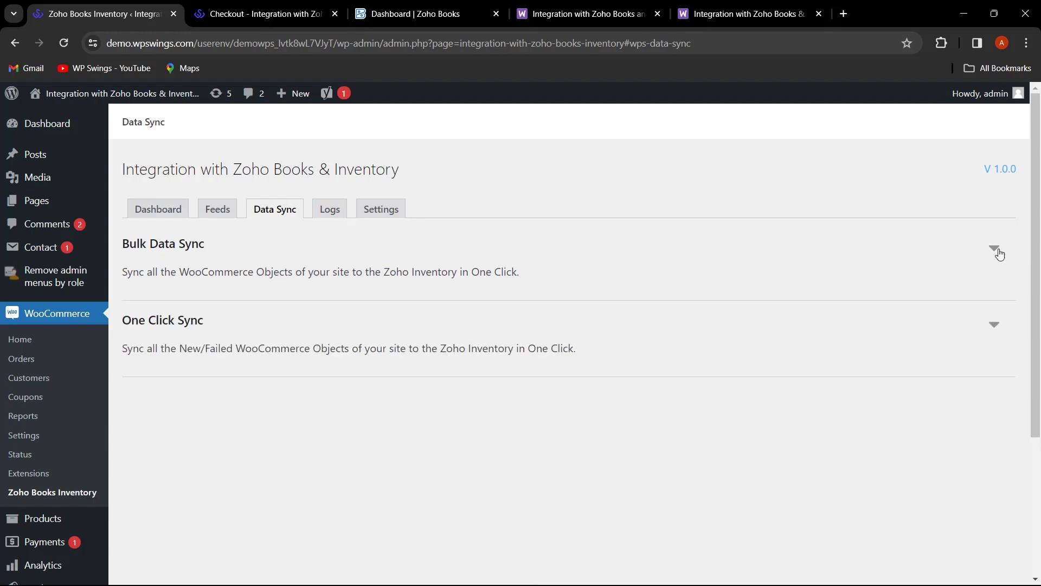
click(994, 261)
click(533, 317)
click(457, 383)
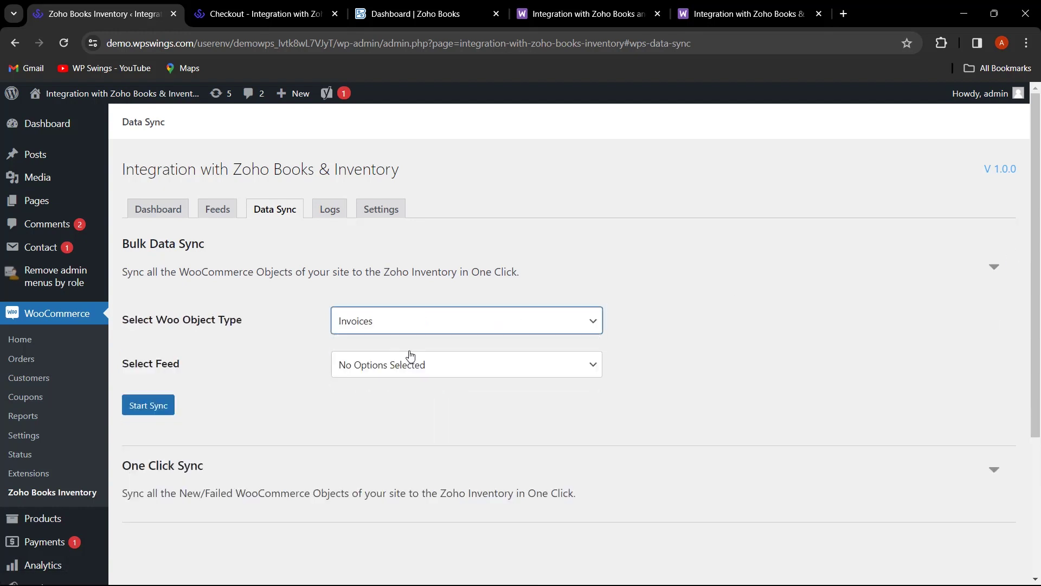
click(411, 360)
click(415, 400)
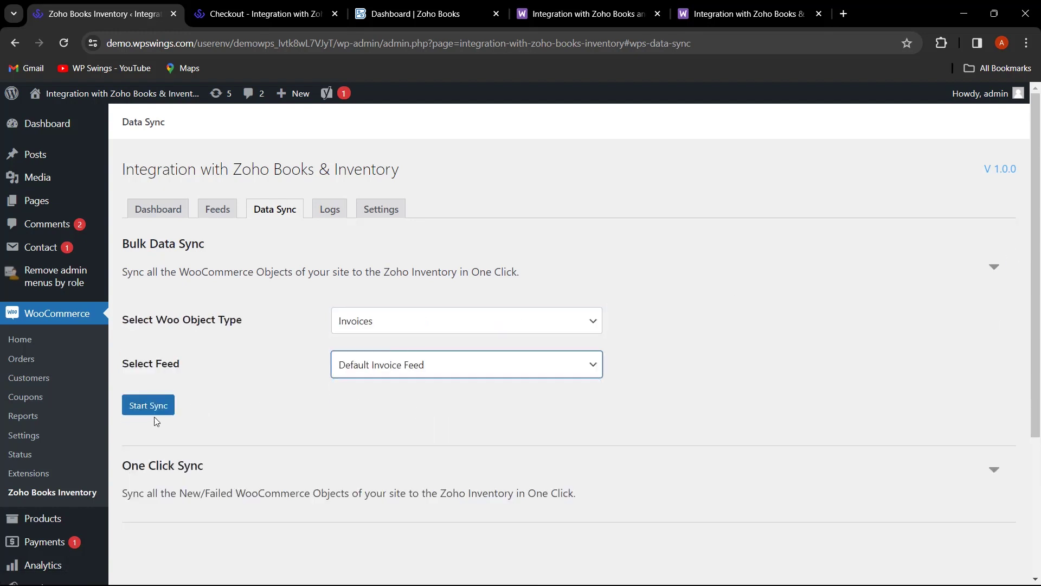
click(154, 406)
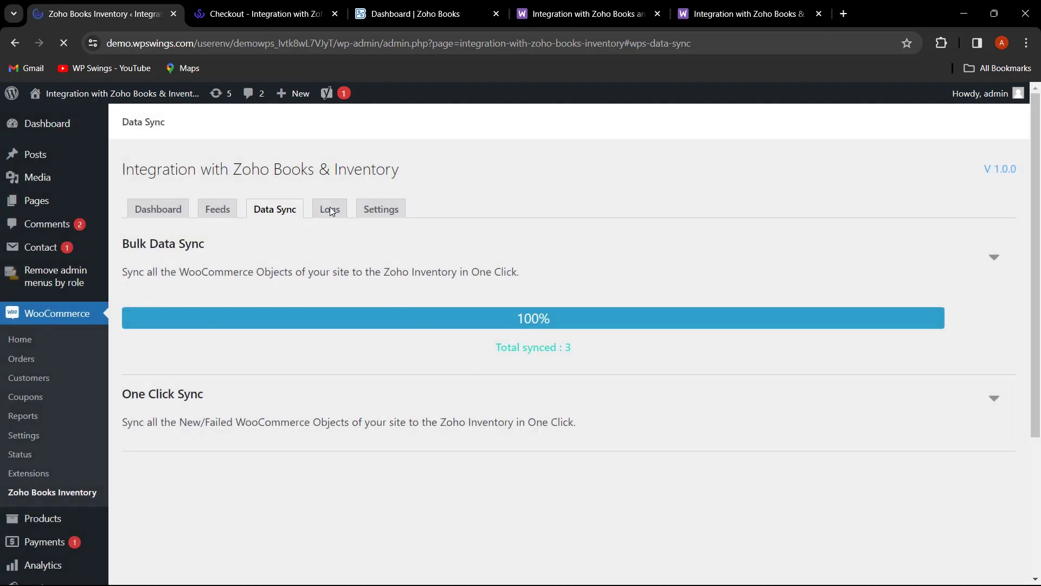
- Examine the Zoho Inventory entries in the Sync Log and the synced totals on the plugin's dashboard
click(329, 209)
scroll(388, 364, down, 5)
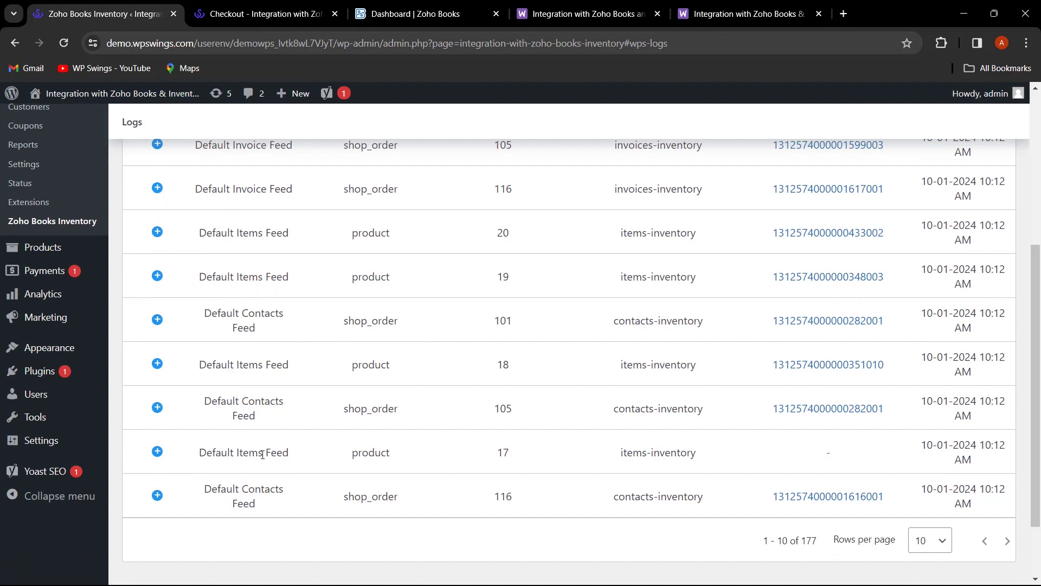
scroll(439, 456, up, 3)
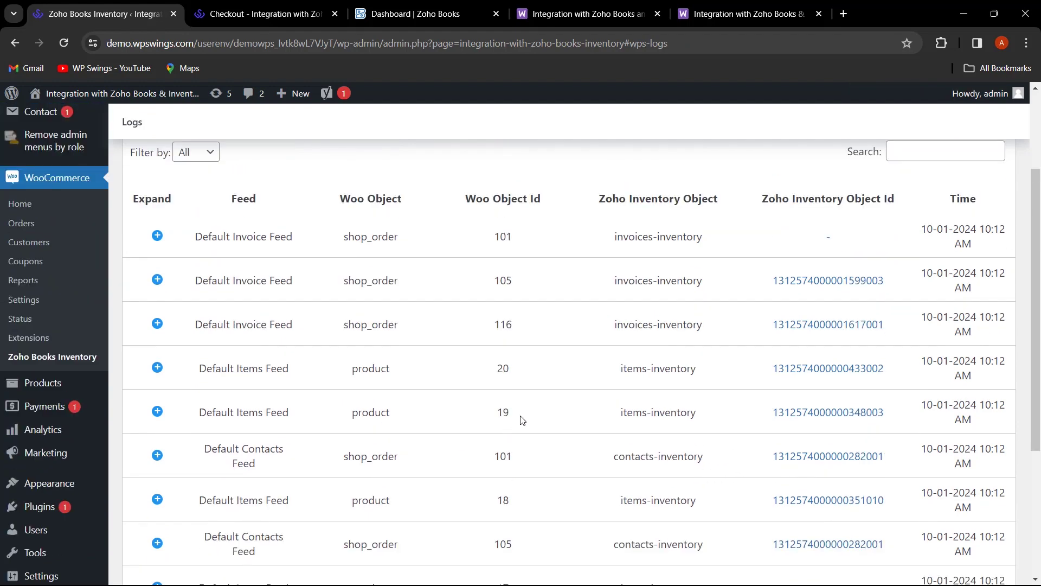
scroll(255, 352, up, 3)
scroll(450, 299, down, 3)
scroll(472, 309, up, 3)
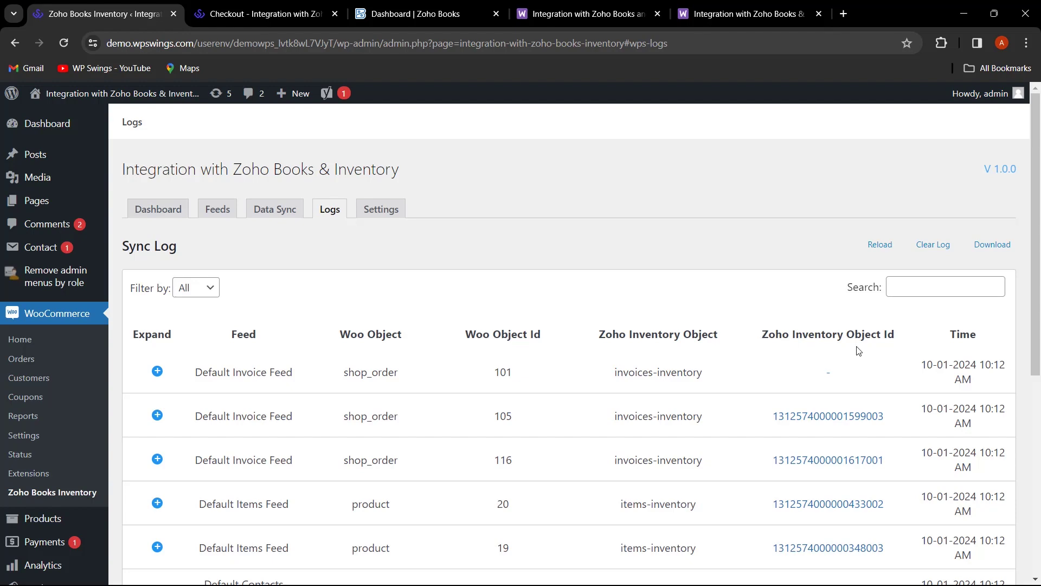
scroll(881, 338, down, 1)
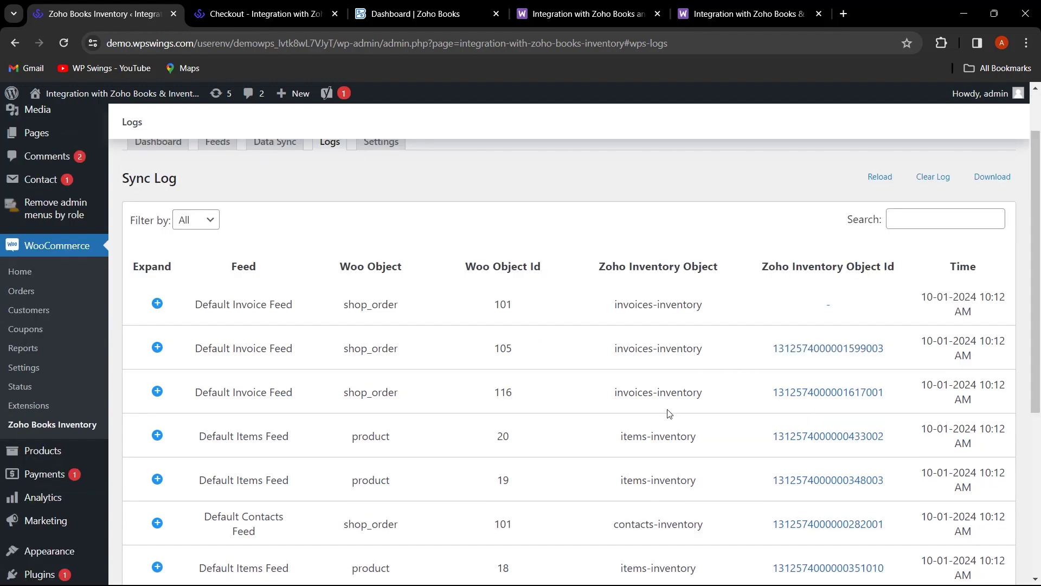
scroll(667, 425, up, 1)
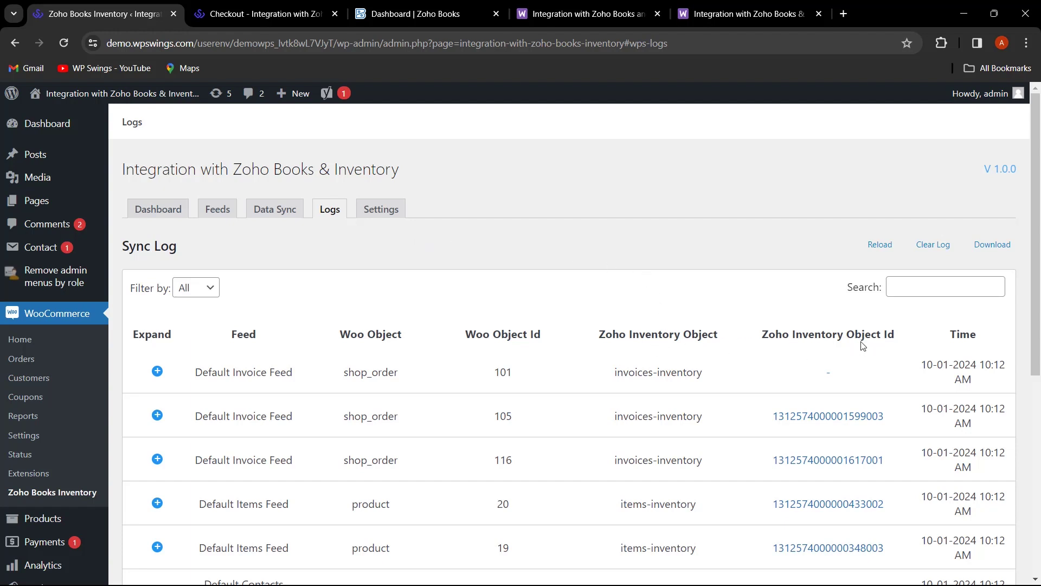
click(156, 213)
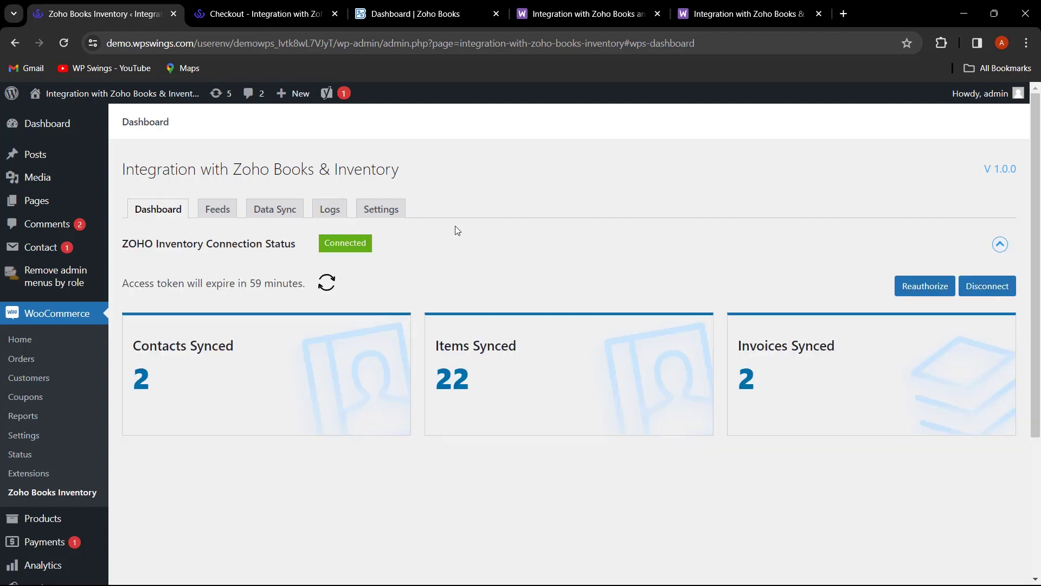